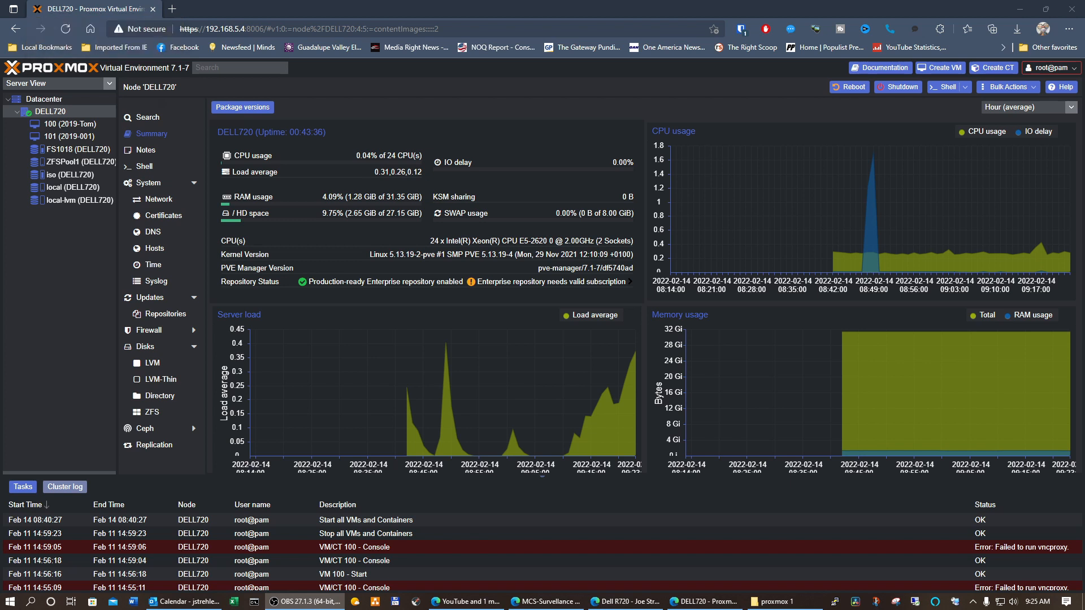
# - Refresh the package database on the updates page of node DELL720 and close the task output
pyautogui.click(55, 114)
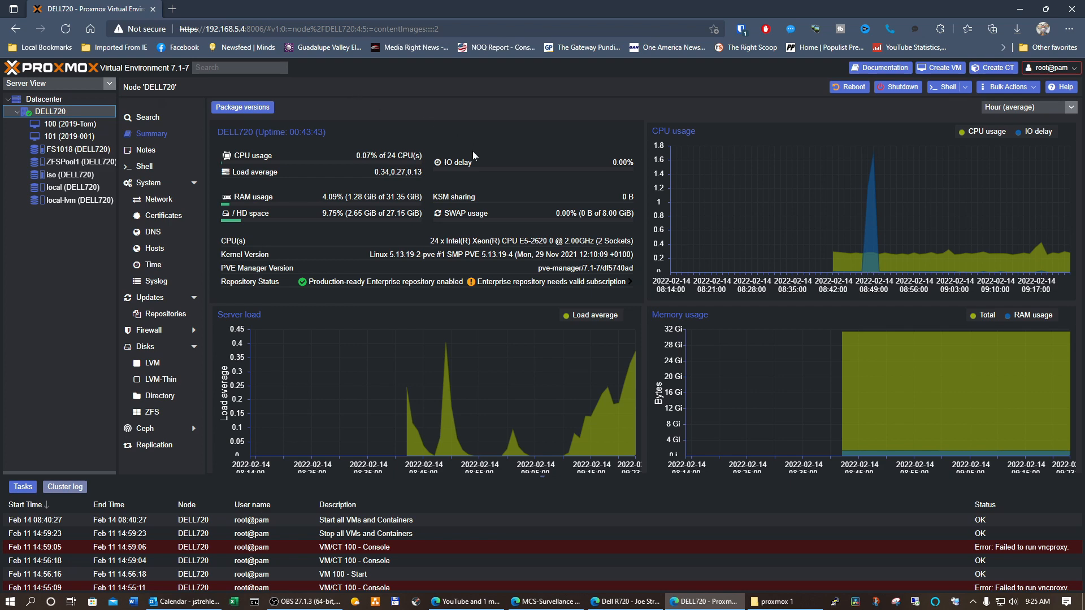
pyautogui.click(157, 299)
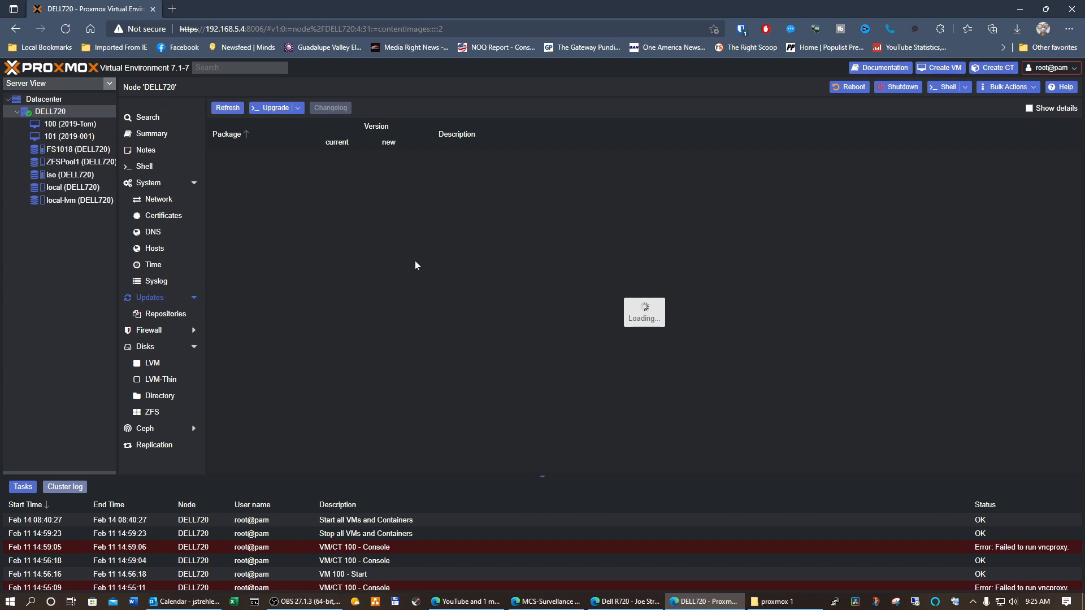
pyautogui.click(228, 108)
pyautogui.click(543, 351)
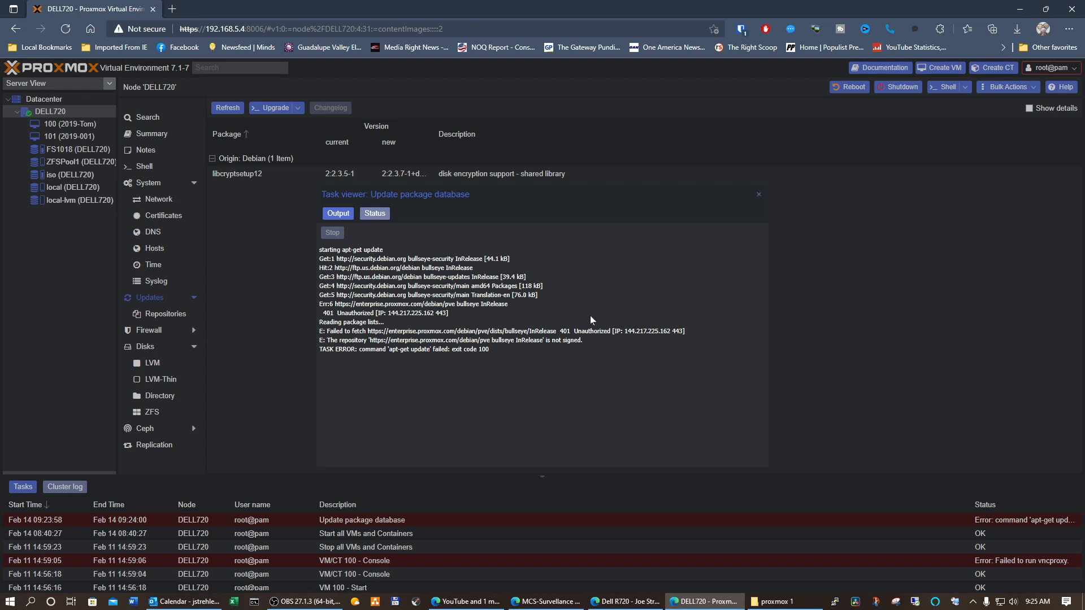
pyautogui.click(759, 194)
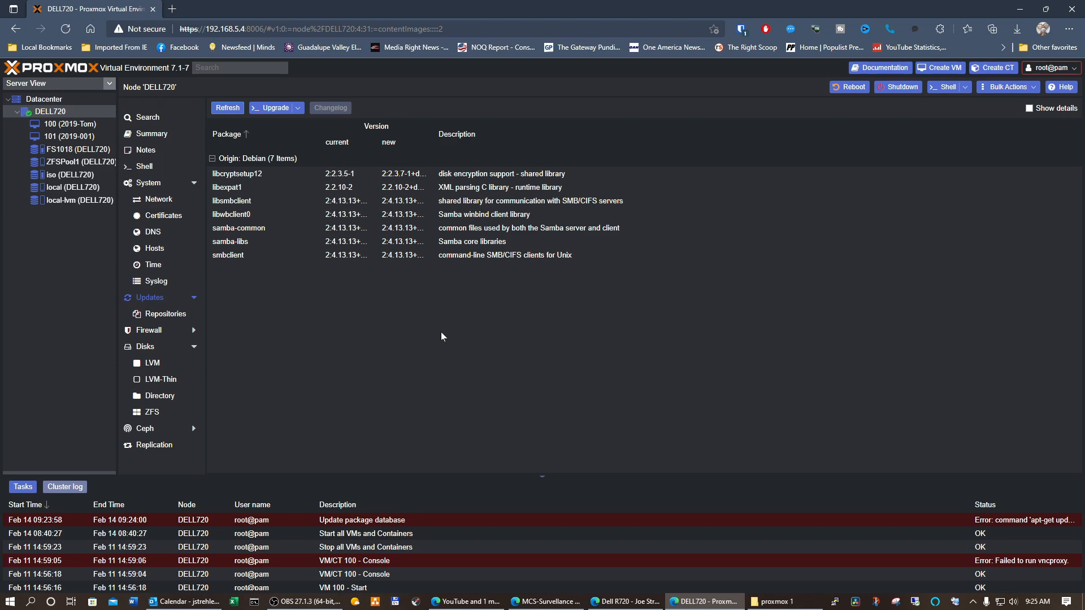
# - Run the system upgrade on node DELL720 and accept installation of the listed packages
pyautogui.click(277, 108)
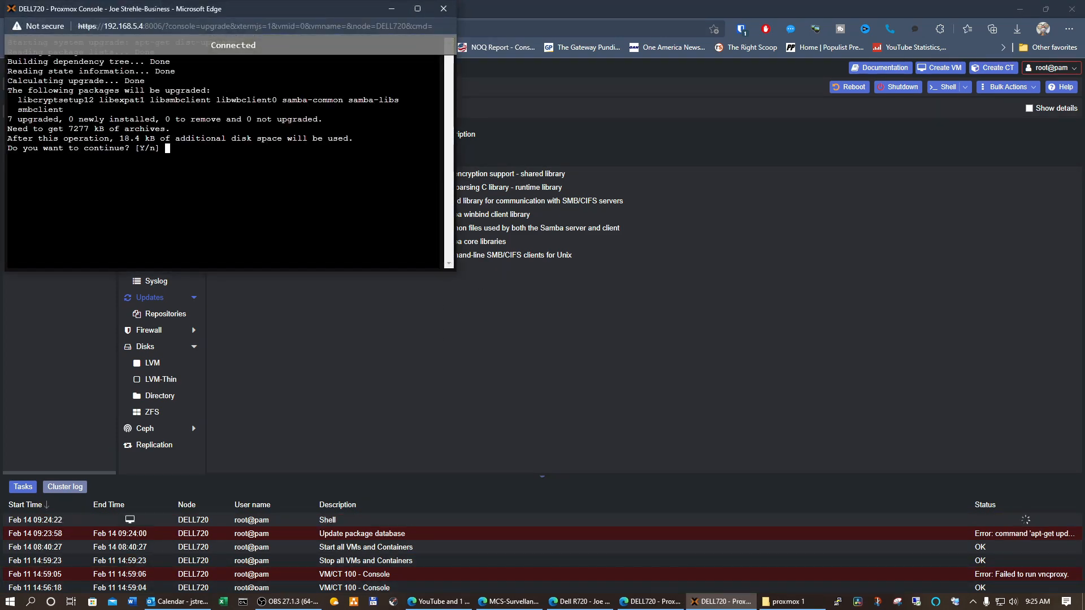
pyautogui.write('y')
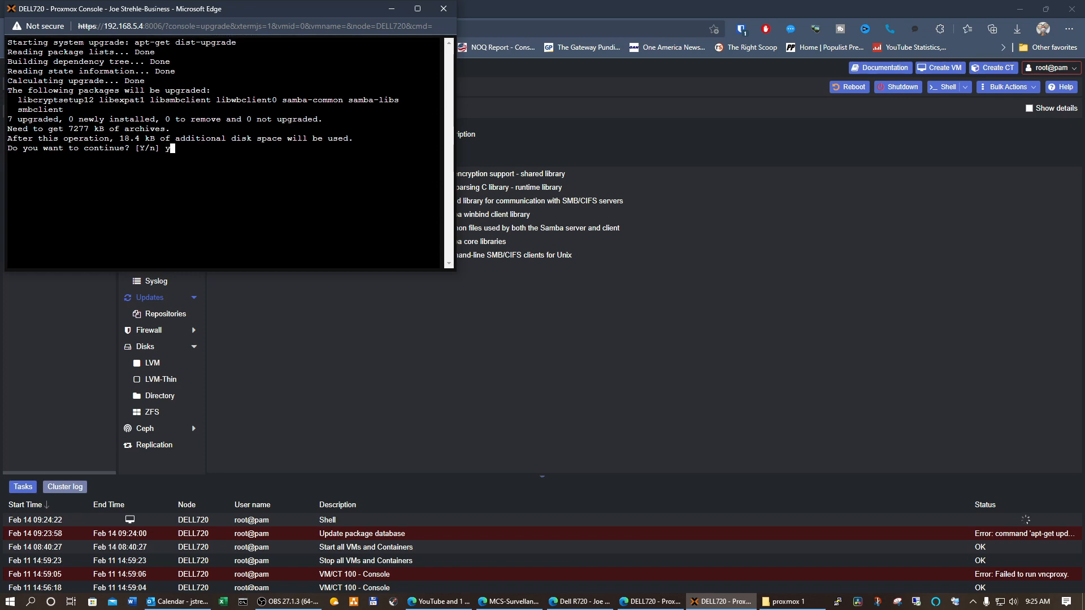
pyautogui.press('Return')
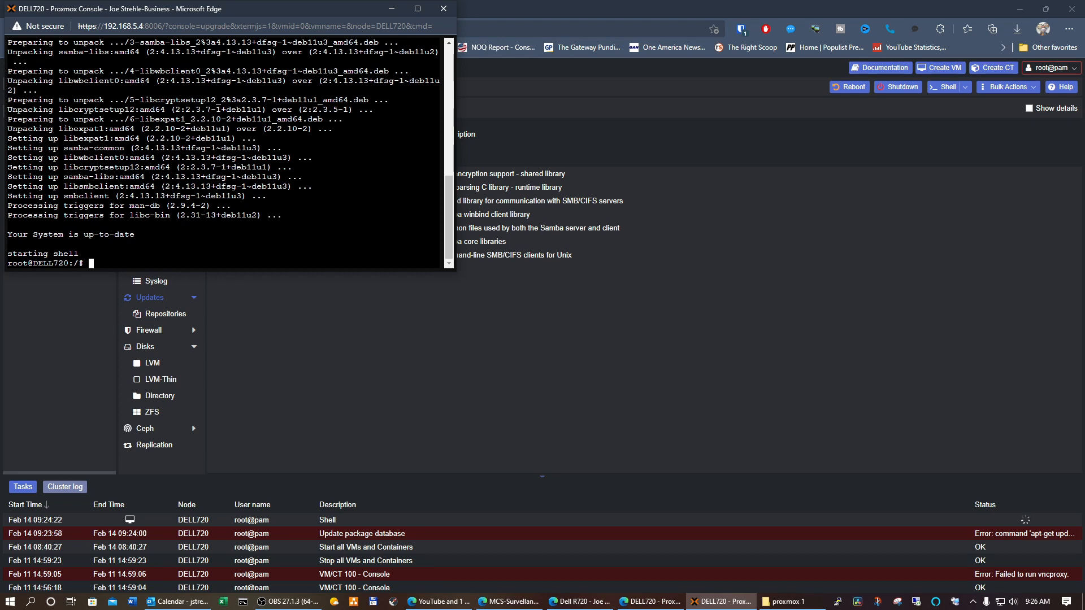
# - Log out of the upgrade shell with the exit command and close its console window
pyautogui.click(444, 8)
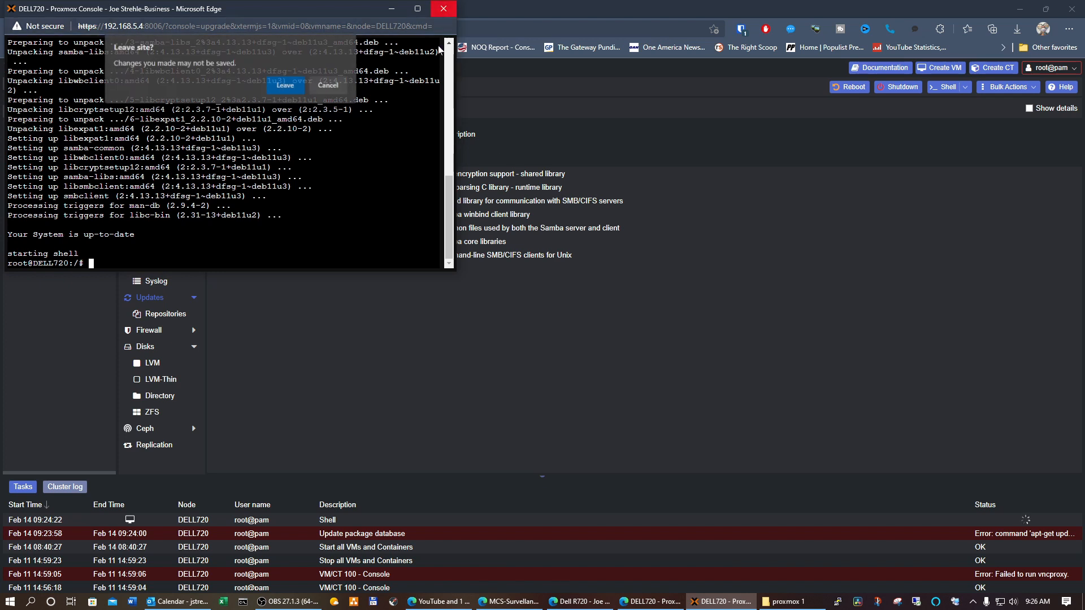
pyautogui.click(328, 86)
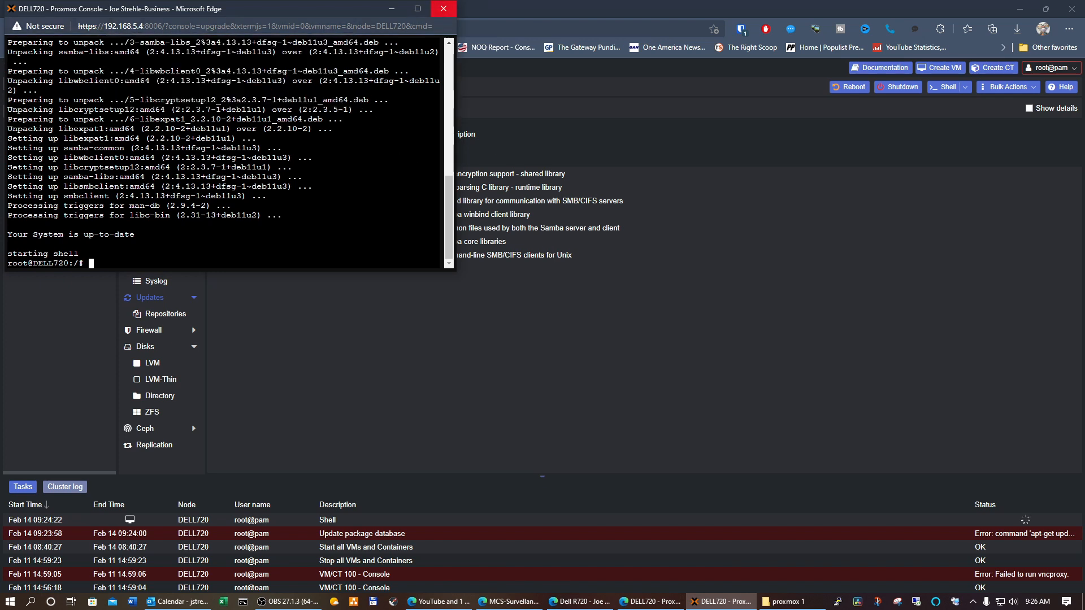
pyautogui.write('exit')
pyautogui.press('Return')
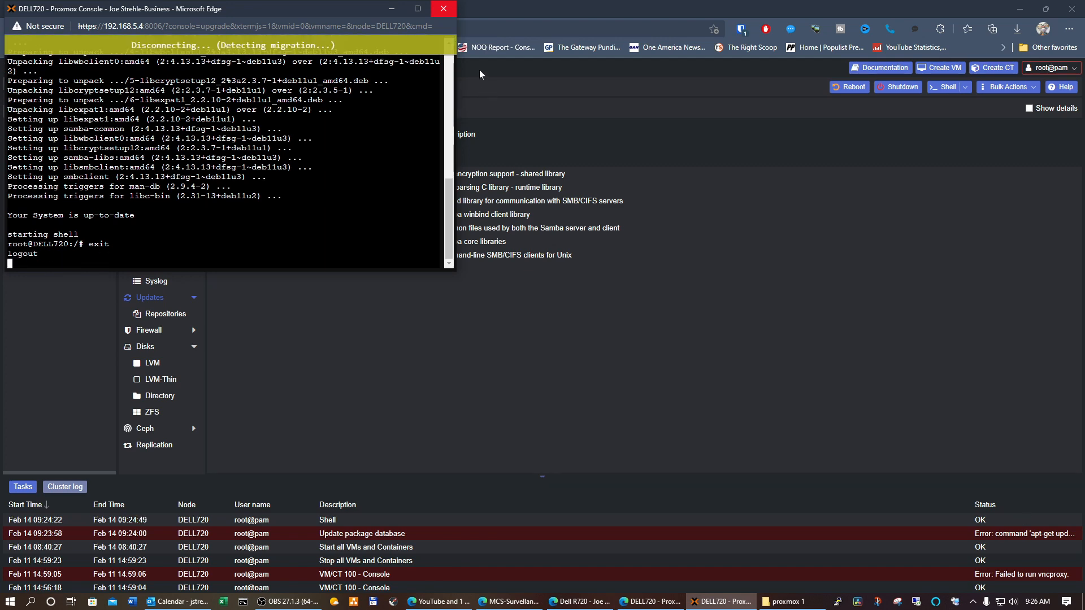
pyautogui.click(456, 10)
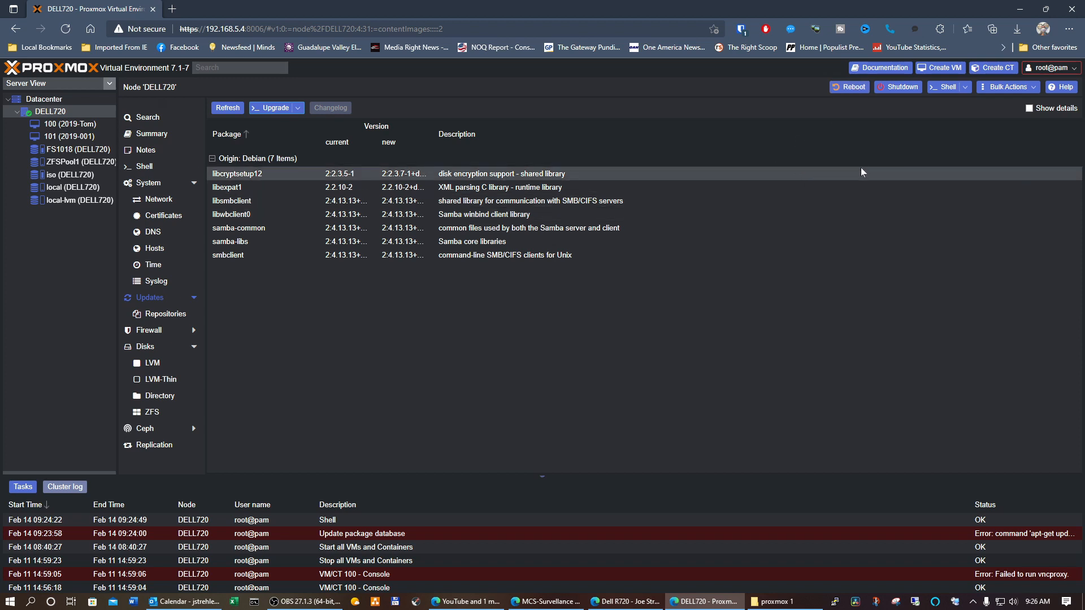
# - Reboot node DELL720 and confirm the restart
pyautogui.click(851, 88)
pyautogui.click(521, 350)
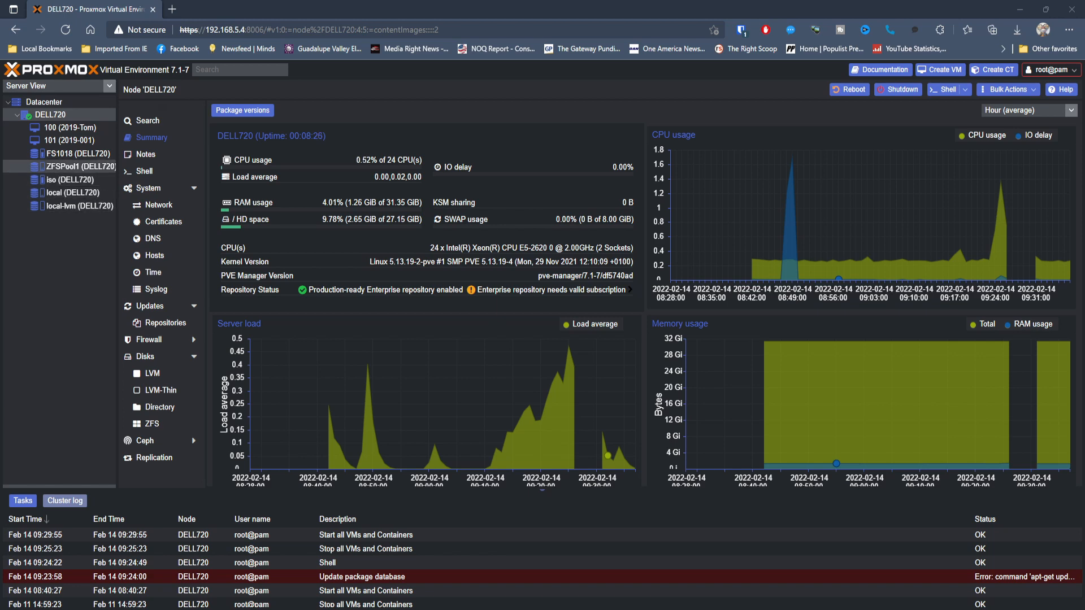
# - Examine the VM disks stored on ZFSPool1 and the pool's device status details on node DELL720
pyautogui.click(80, 166)
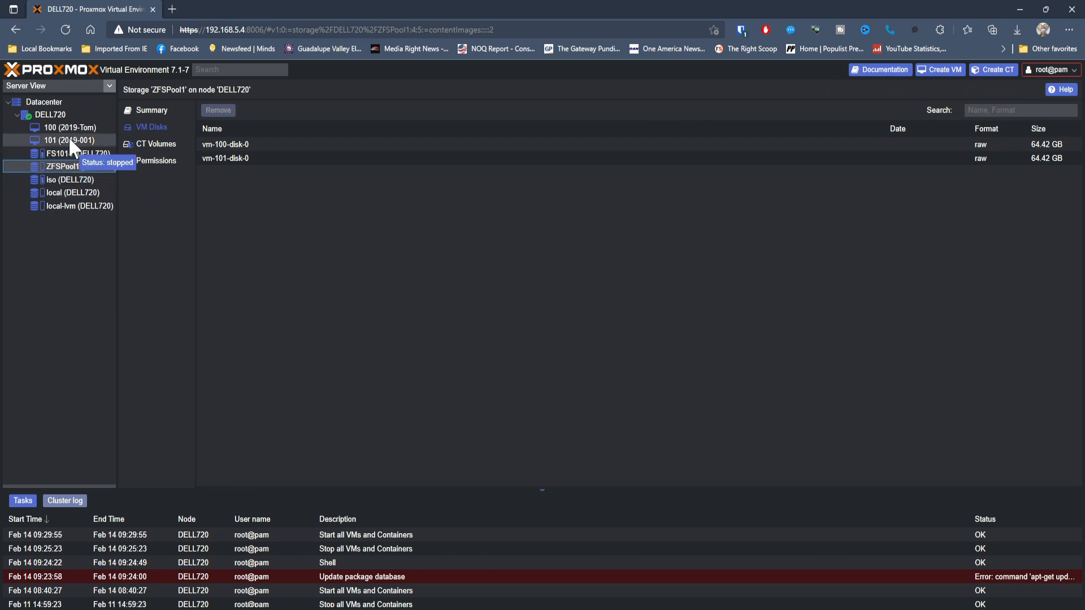
pyautogui.click(56, 115)
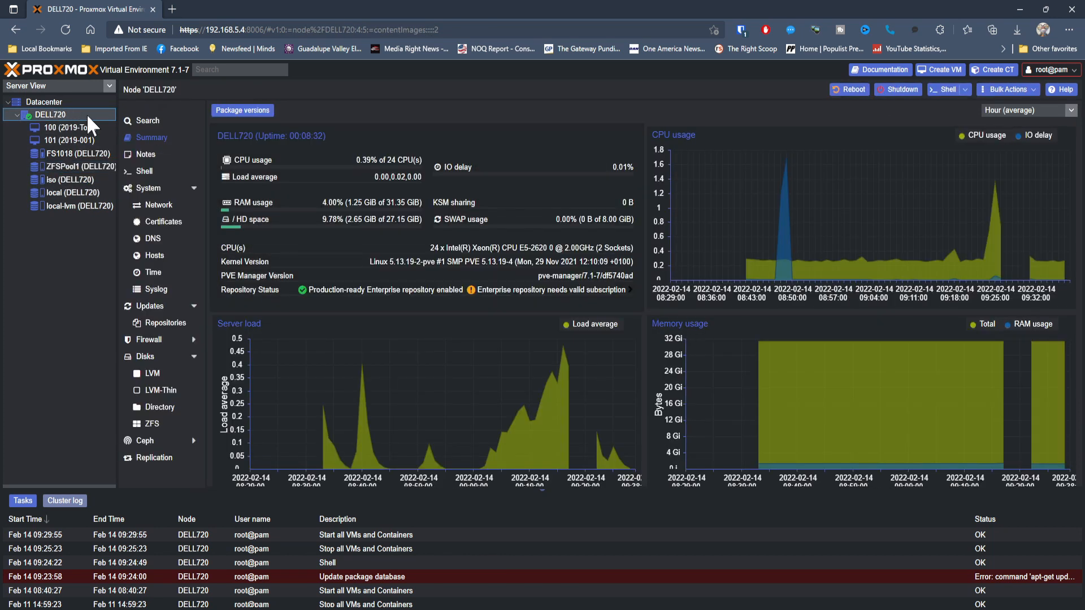
pyautogui.click(153, 425)
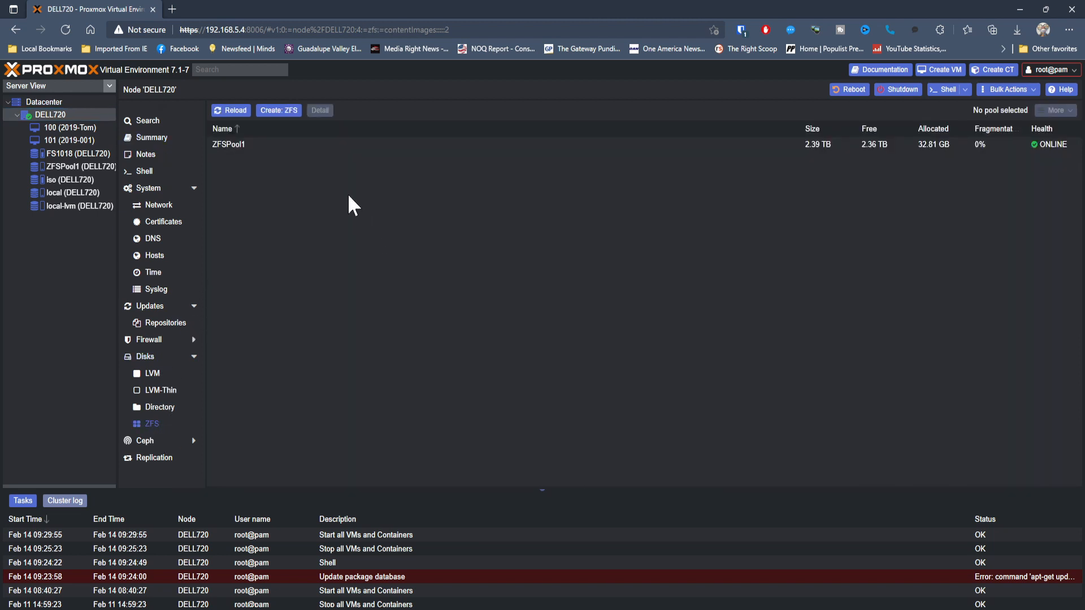
pyautogui.click(241, 144)
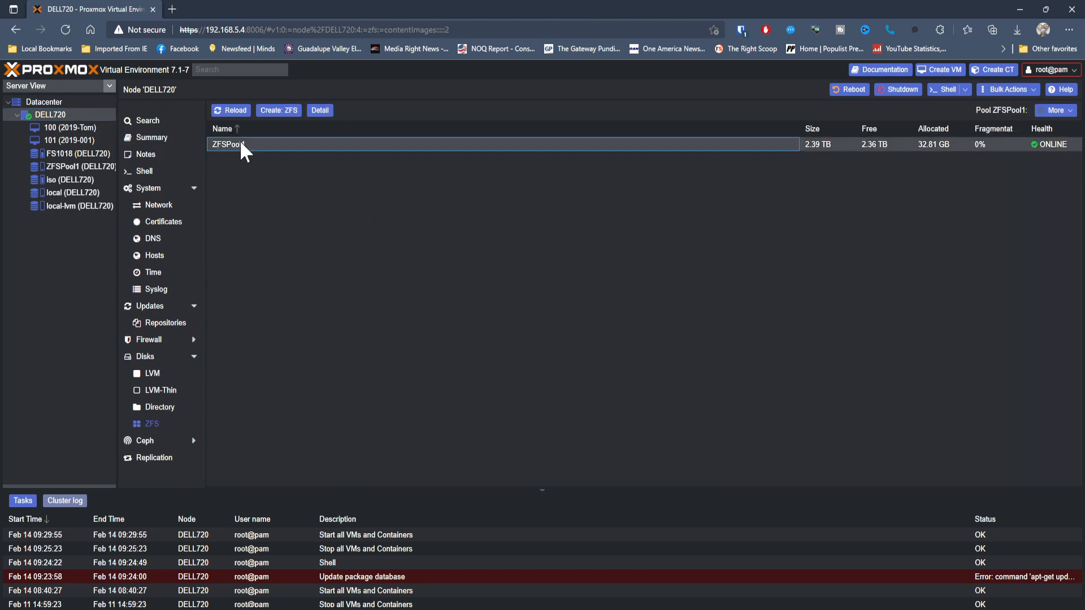
pyautogui.click(320, 111)
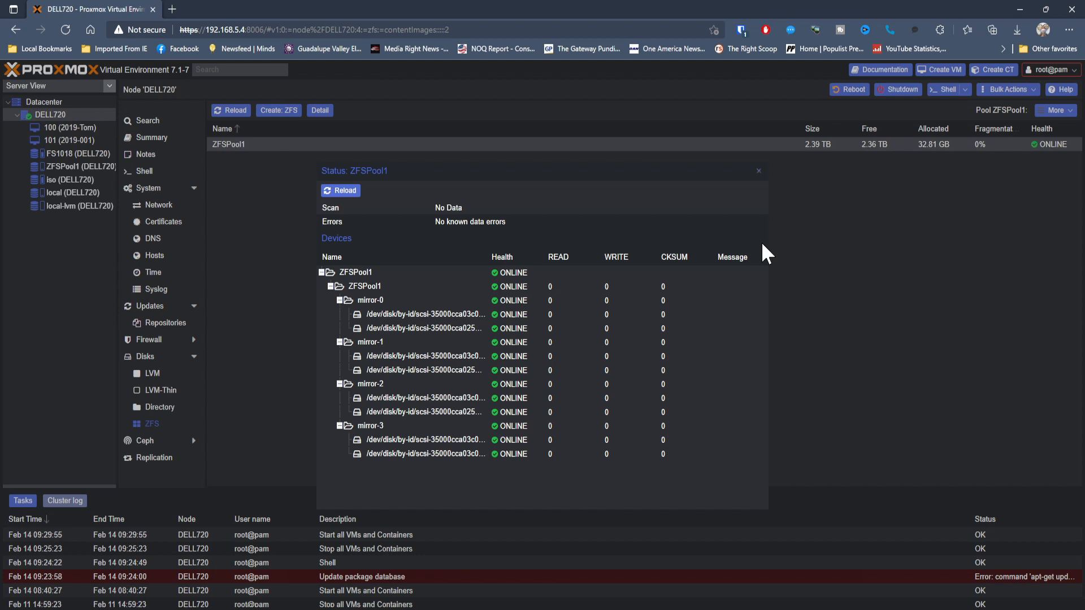
pyautogui.press('Escape')
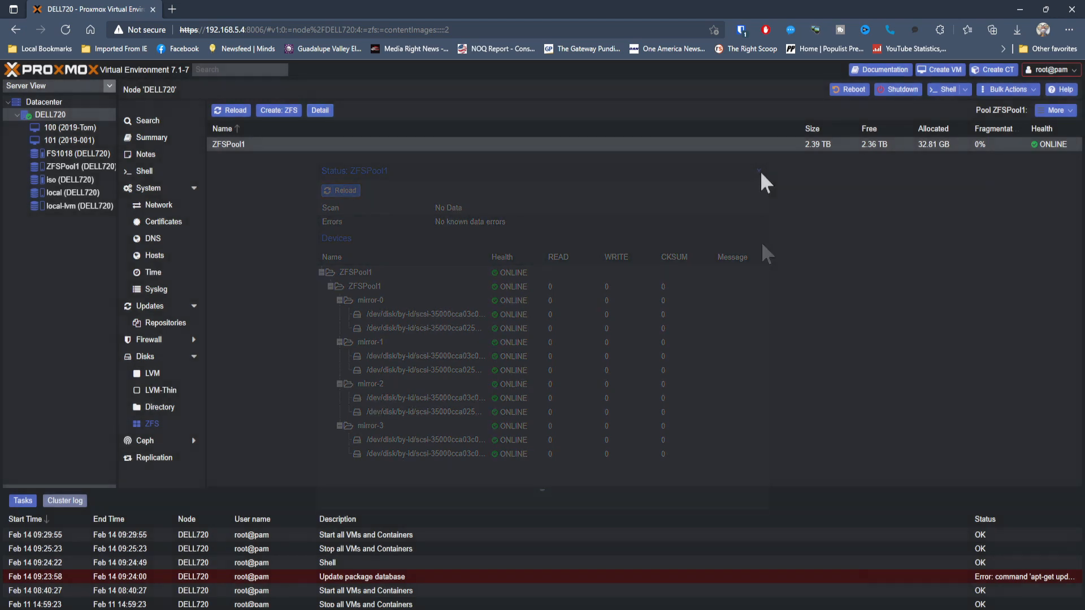
# - Review the ISO images in the iso storage and the summaries of the local and local-lvm storages
pyautogui.click(63, 179)
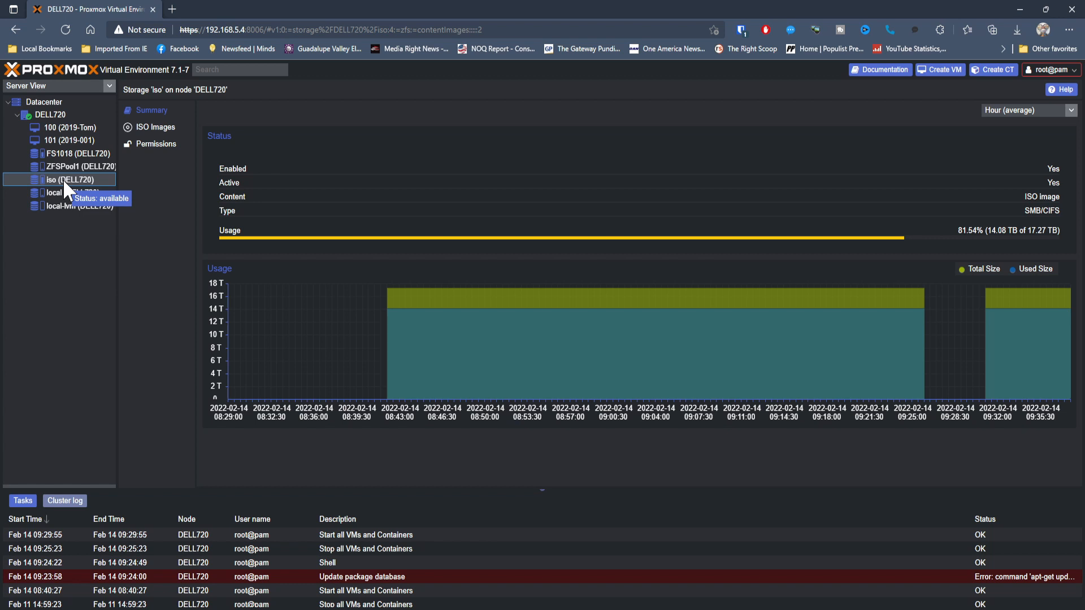
pyautogui.click(152, 130)
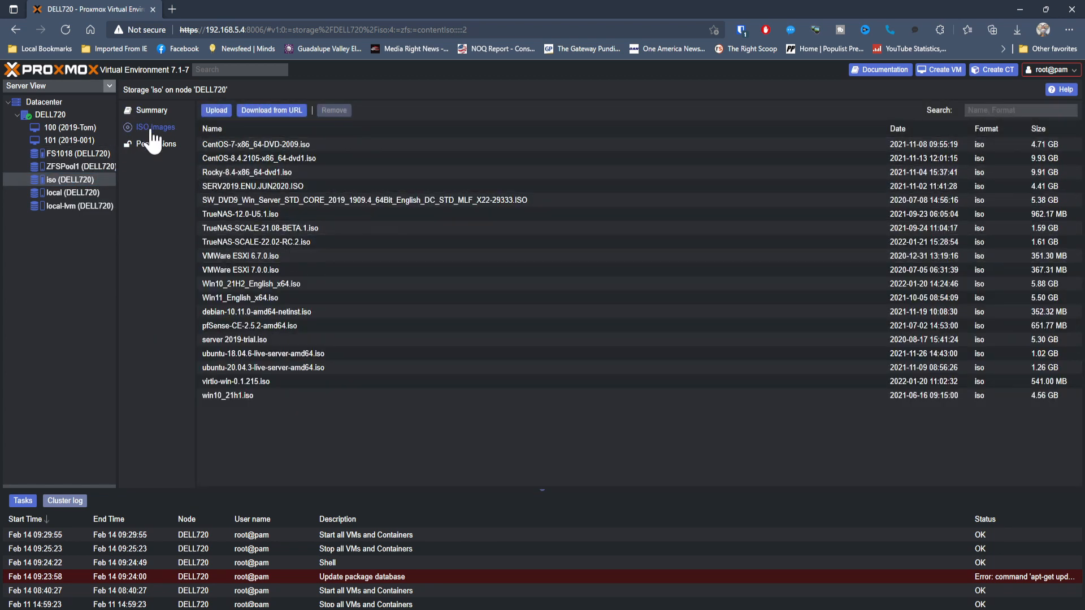
pyautogui.click(65, 178)
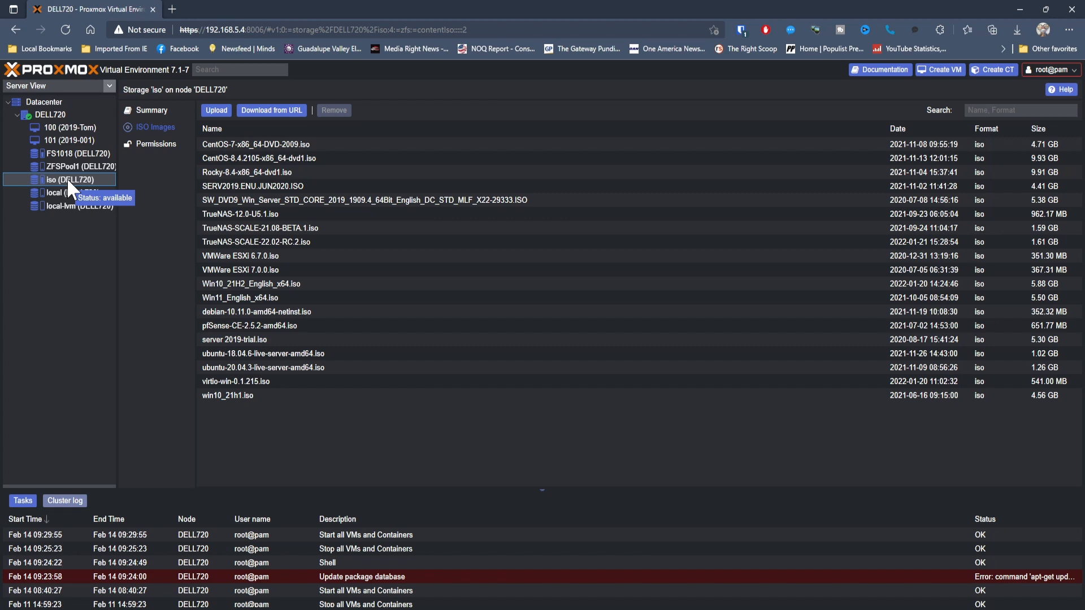
pyautogui.click(75, 193)
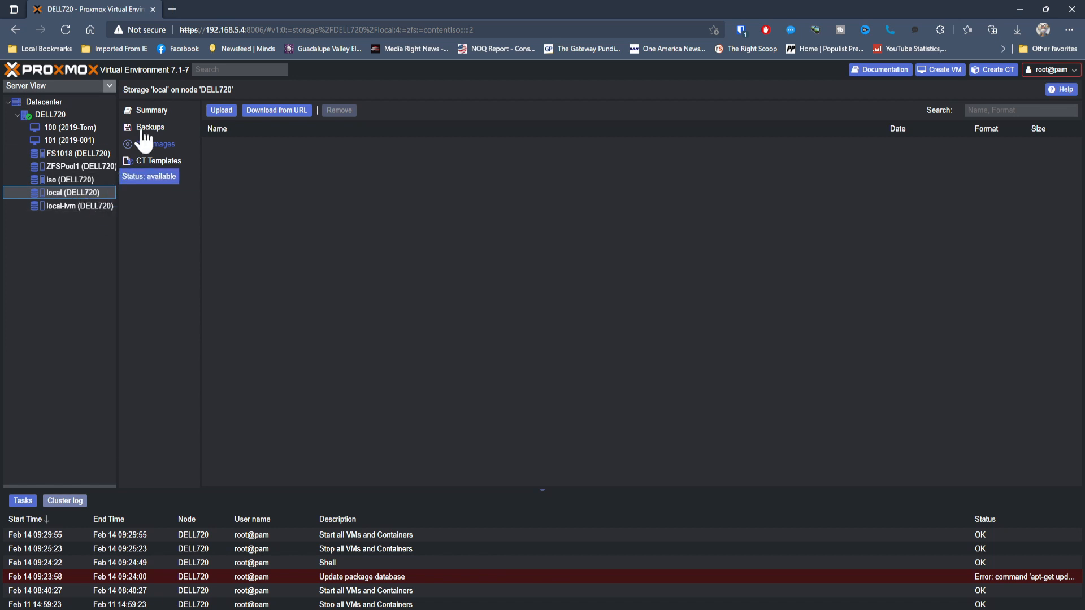
pyautogui.click(148, 110)
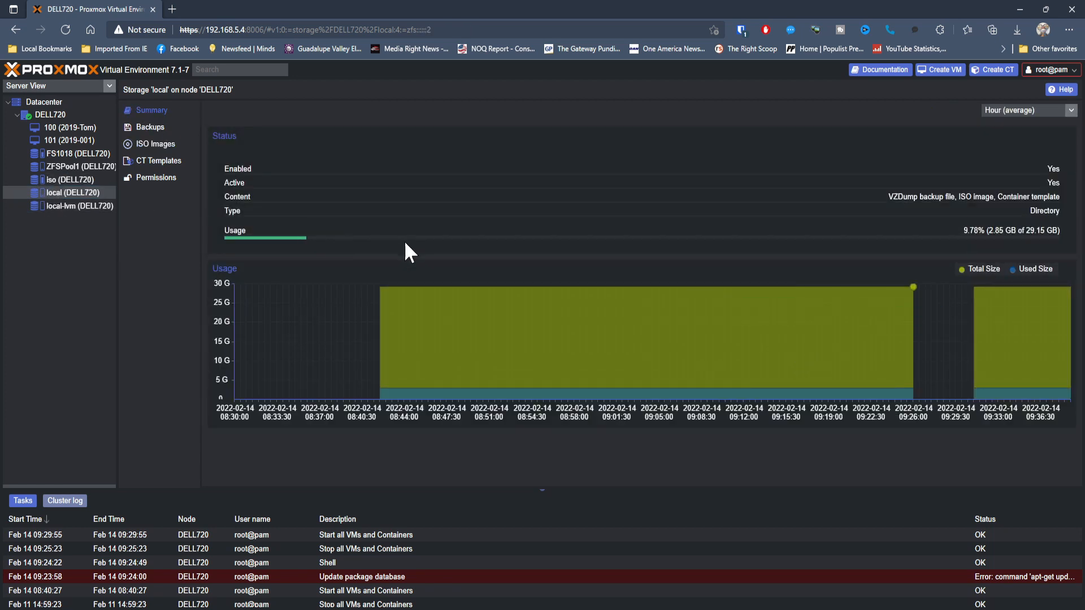
pyautogui.click(71, 205)
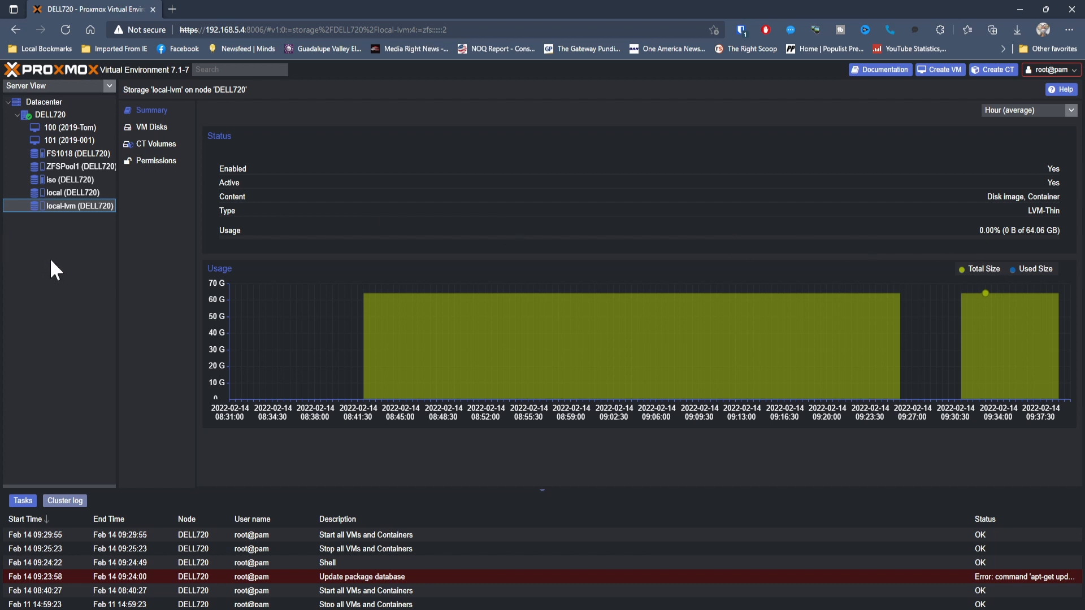
# - Review the summaries of the FS1018 storage and of virtual machines 100 and 101
pyautogui.click(74, 151)
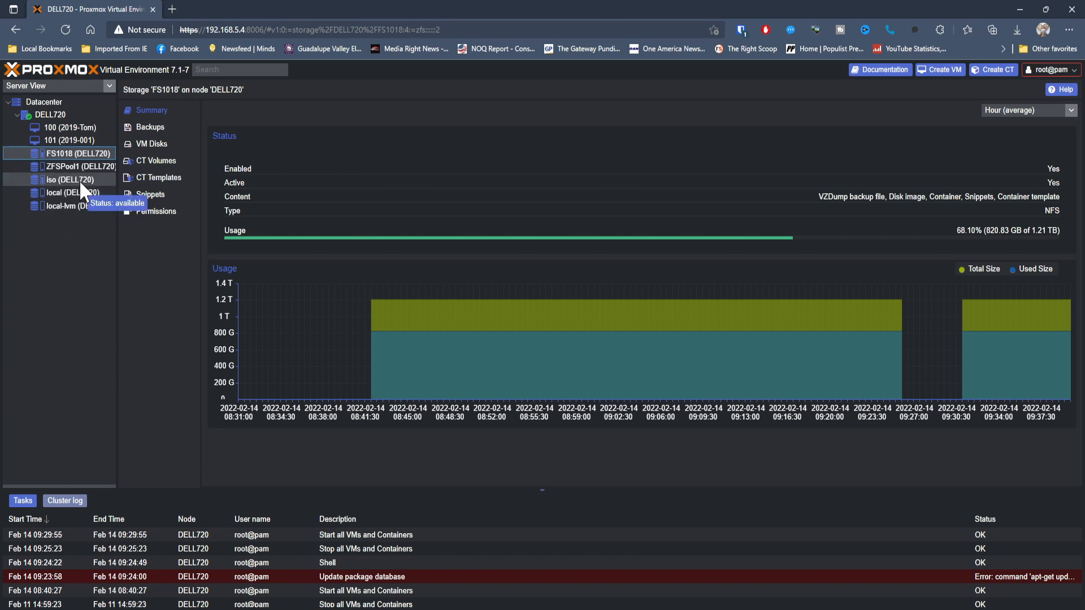
pyautogui.click(78, 128)
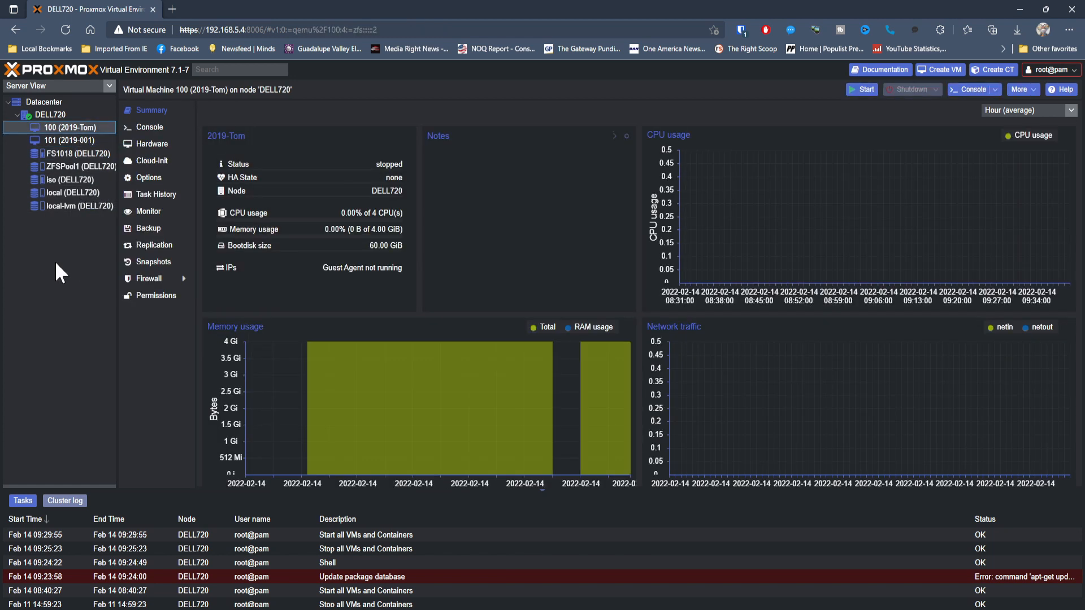
pyautogui.click(72, 140)
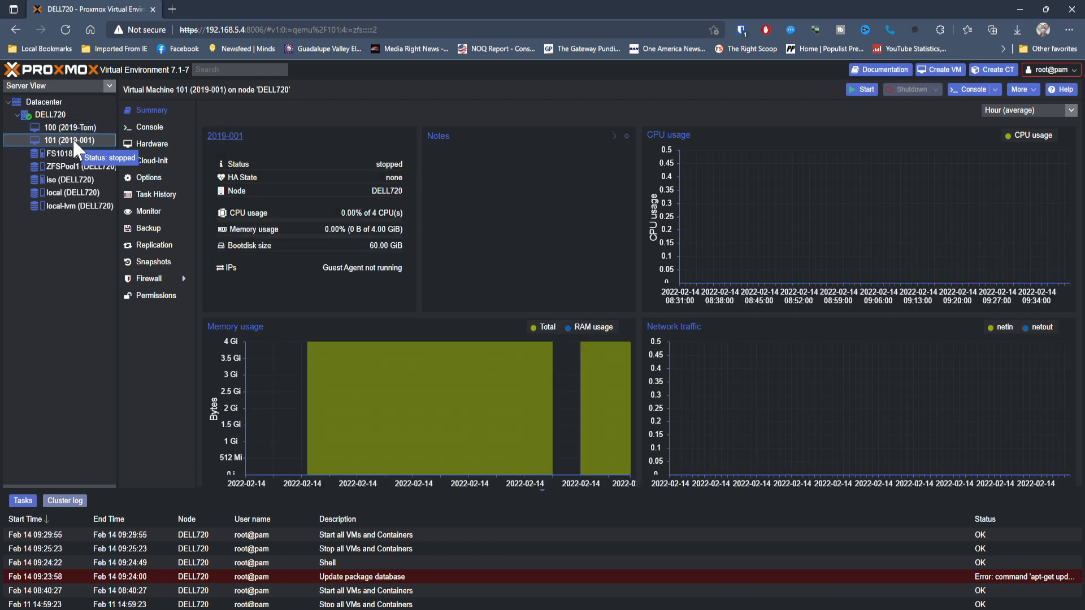
pyautogui.click(78, 129)
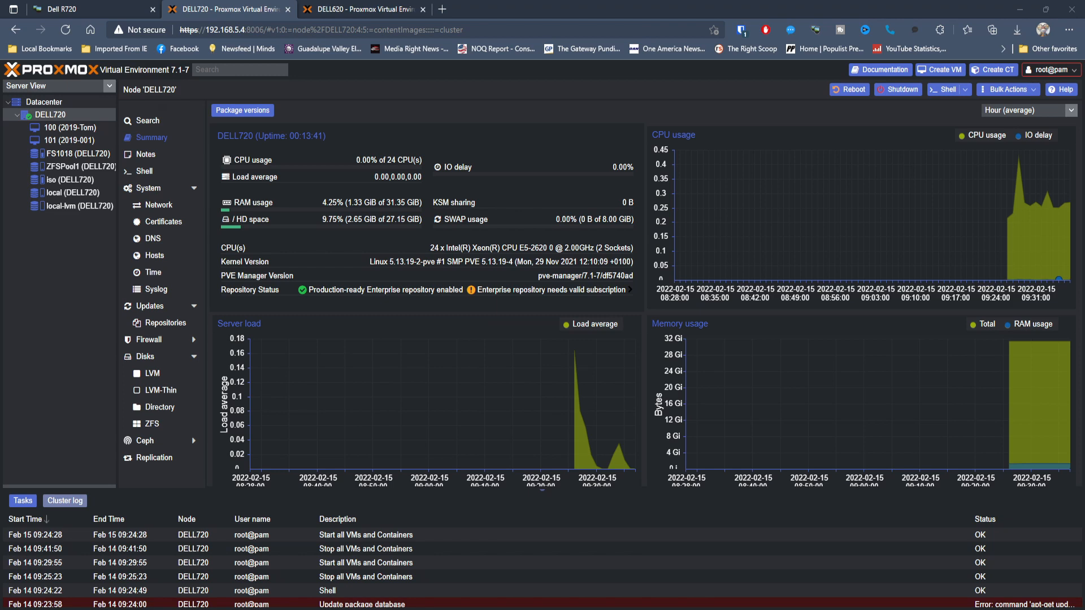
# - Try to create a Datacenter cluster named "UJP Lab" with 192.168.5.4 as link 0
pyautogui.click(58, 102)
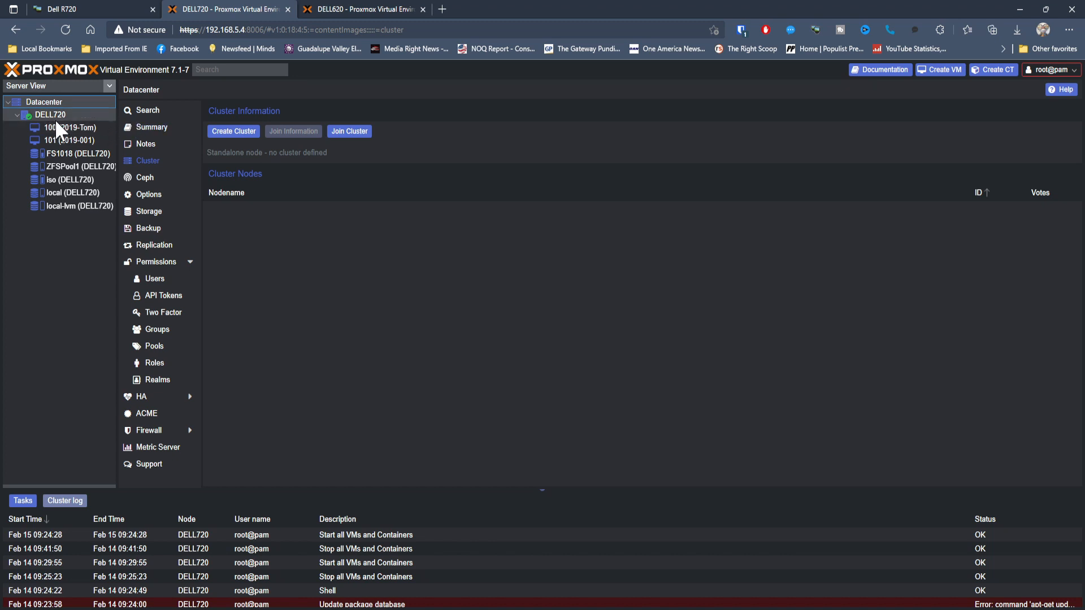
pyautogui.click(144, 128)
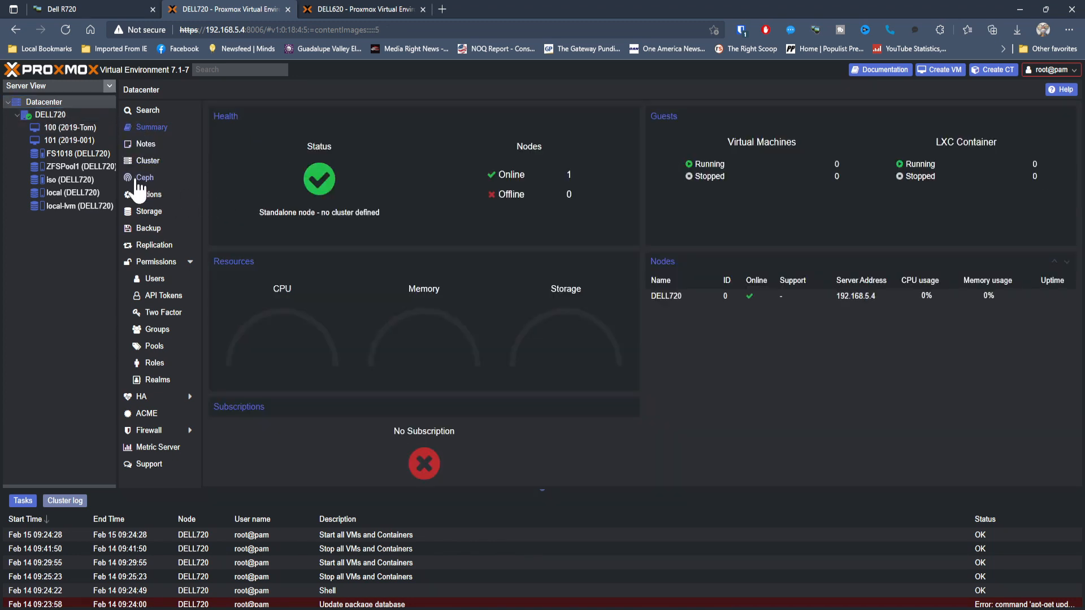
pyautogui.click(144, 161)
pyautogui.click(231, 133)
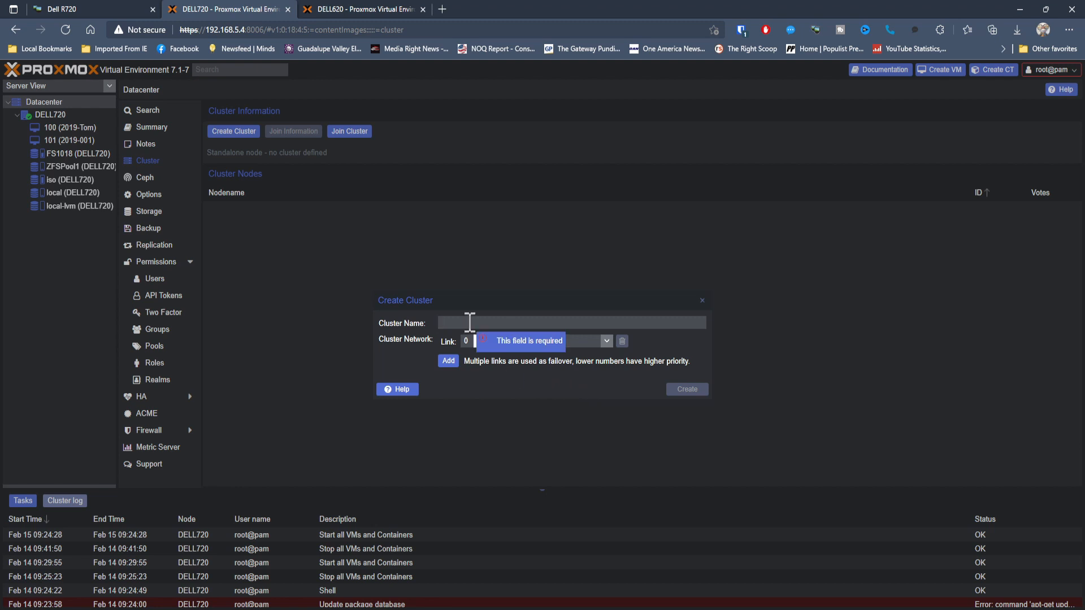
pyautogui.write('UJP')
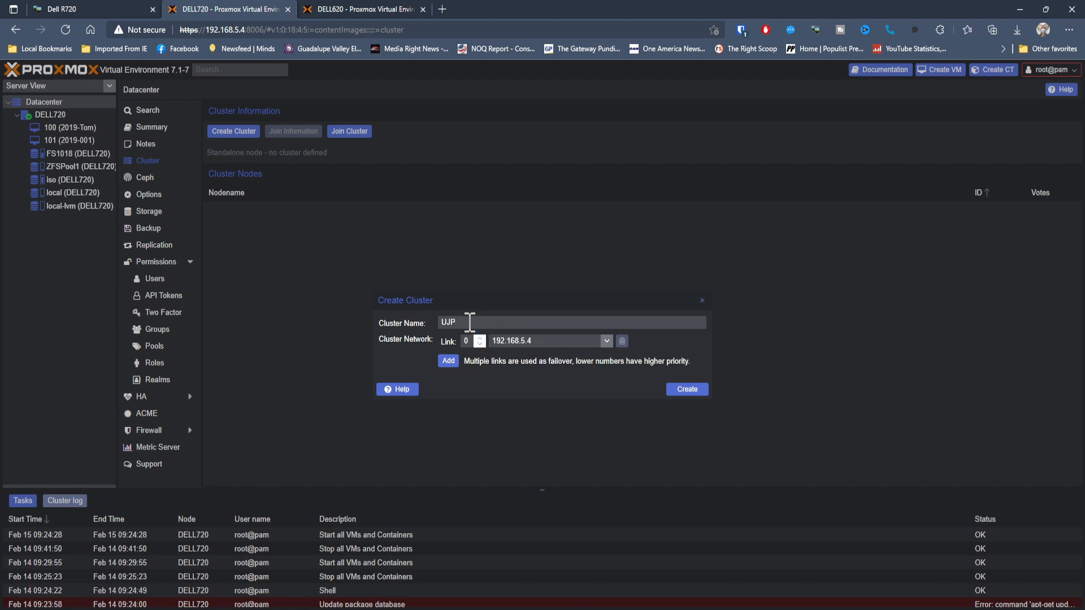
pyautogui.write(' Lab')
pyautogui.click(685, 390)
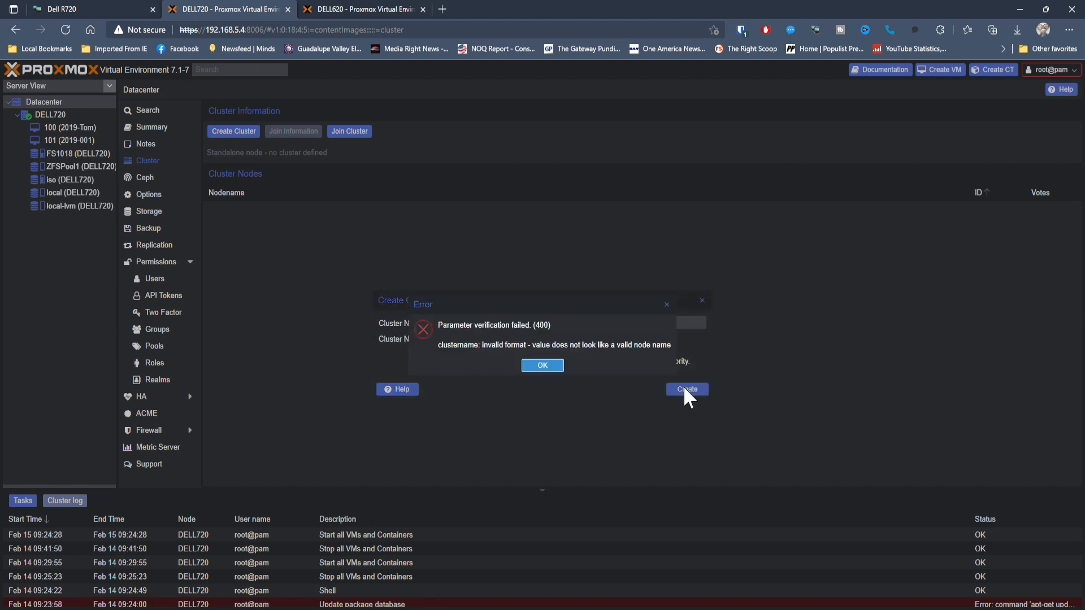
pyautogui.click(541, 365)
# - Replace the cluster name with "UJP_LAB" and try to create the cluster again
pyautogui.moveTo(492, 322); pyautogui.dragTo(458, 321)
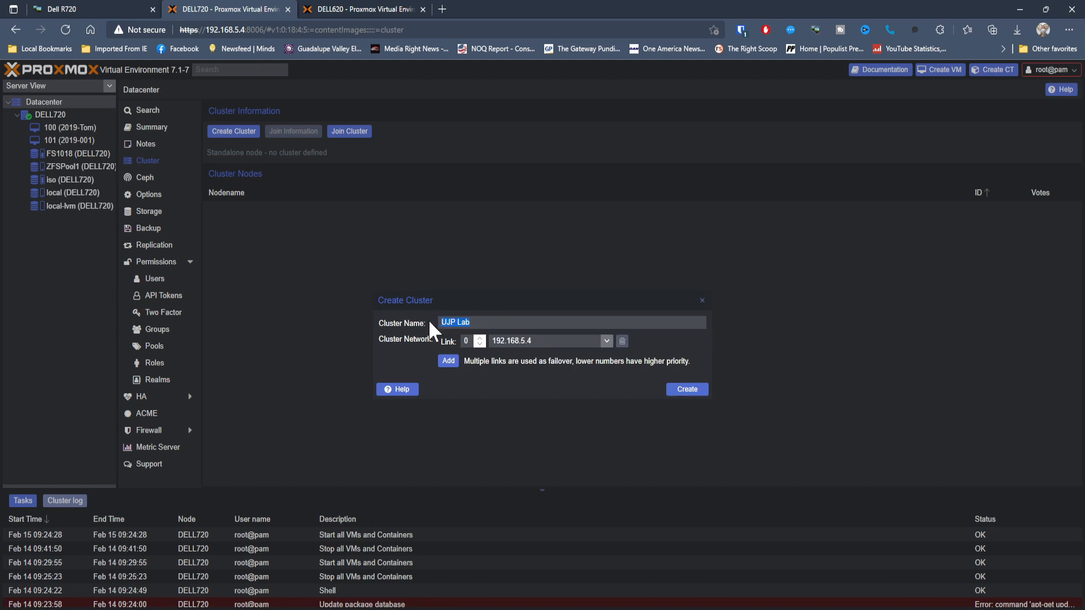
pyautogui.write('UJP_LAB')
pyautogui.click(683, 390)
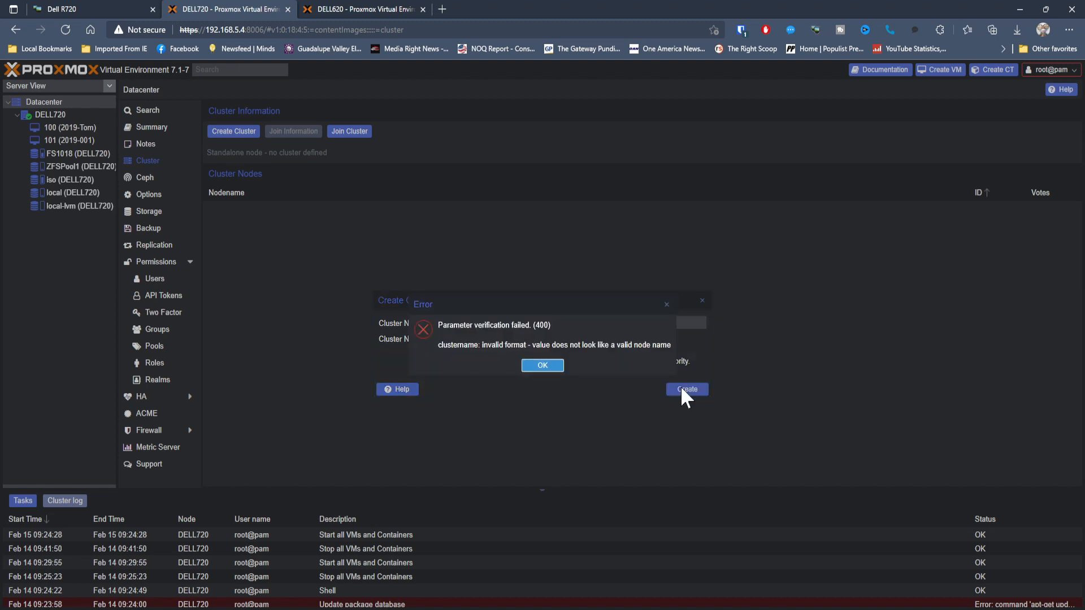
# - Change the cluster name to "UJPLAB", create the cluster with 192.168.5.4 as link 0, and close the task viewer
pyautogui.click(537, 367)
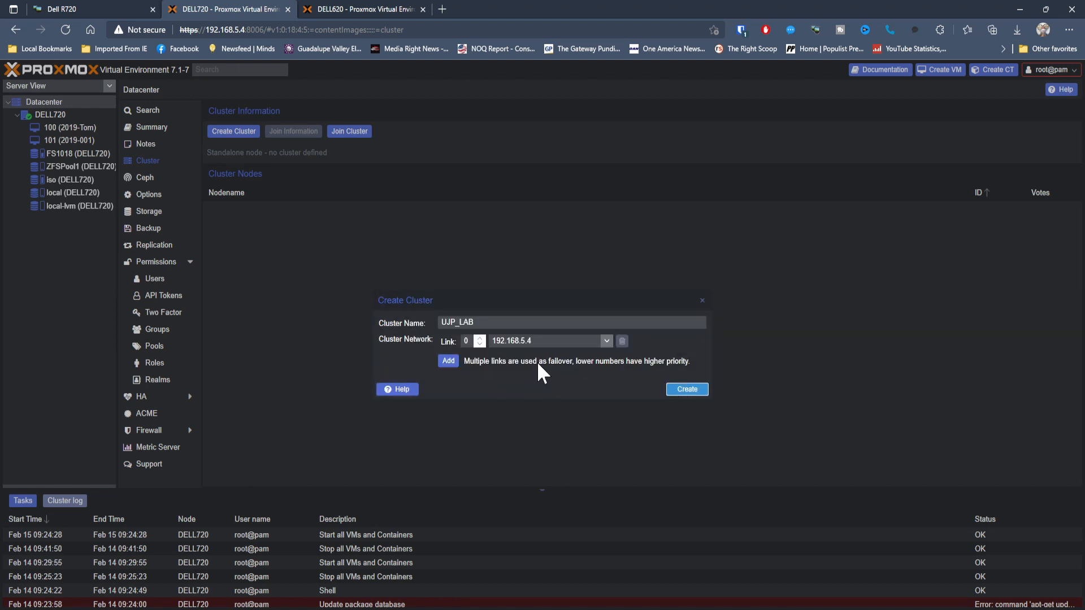
pyautogui.moveTo(484, 322); pyautogui.dragTo(428, 325)
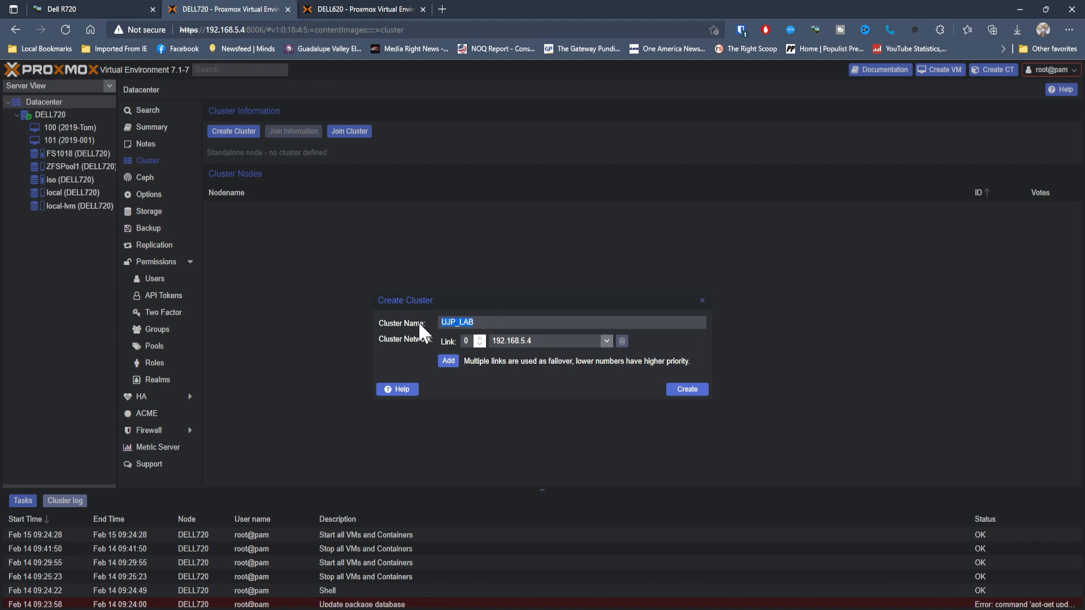
pyautogui.write('u')
pyautogui.press('BackSpace')
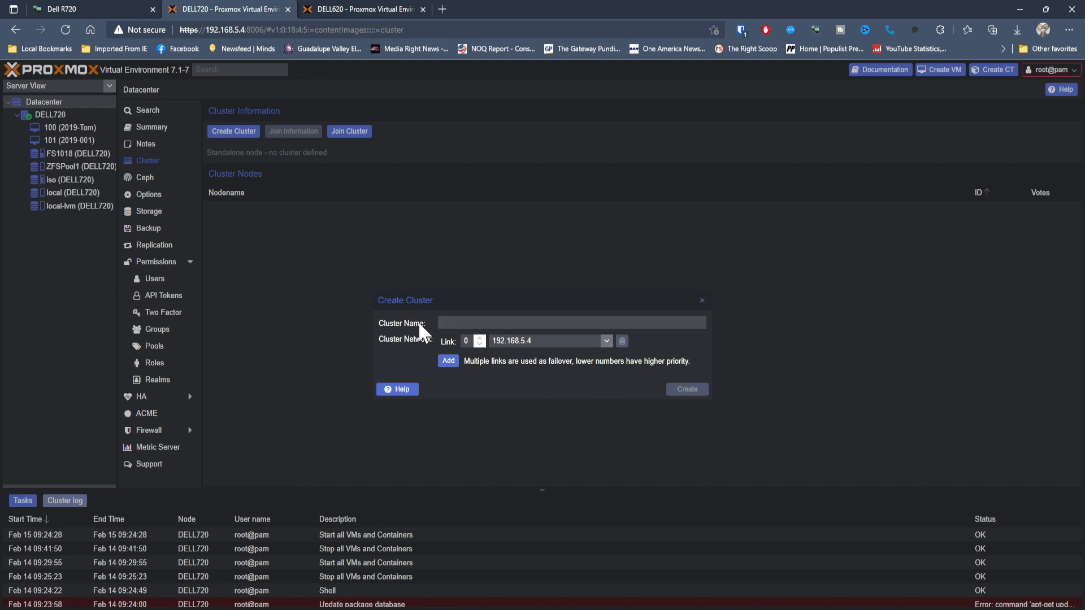
pyautogui.write('UJPLAB')
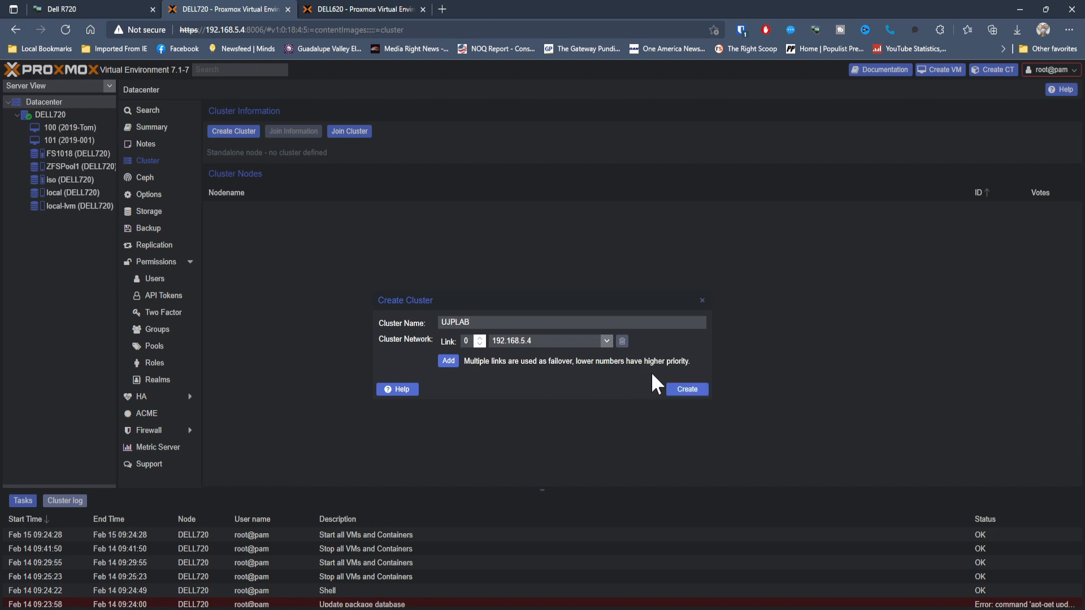
pyautogui.click(686, 390)
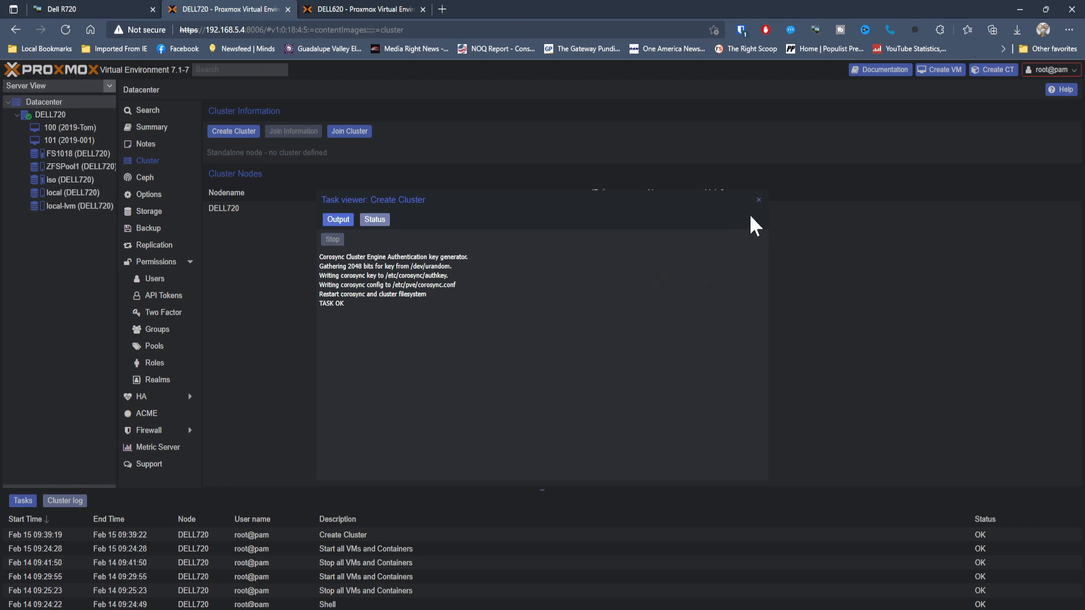
pyautogui.click(758, 200)
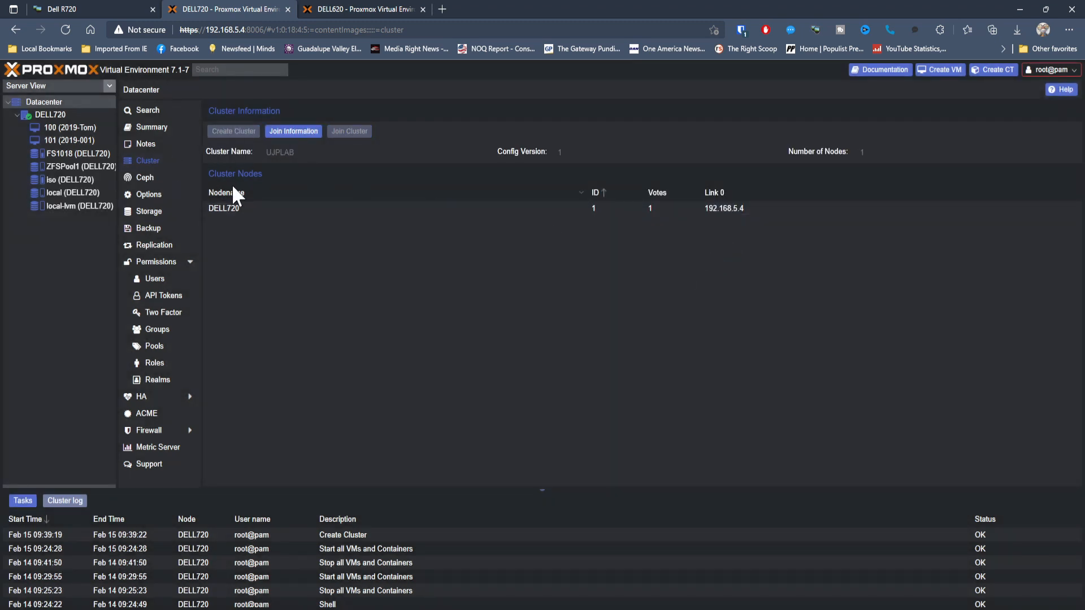
# - Log out from the DELL720 node summary, log back in as root with the account password, and dismiss the subscription notice
pyautogui.click(234, 206)
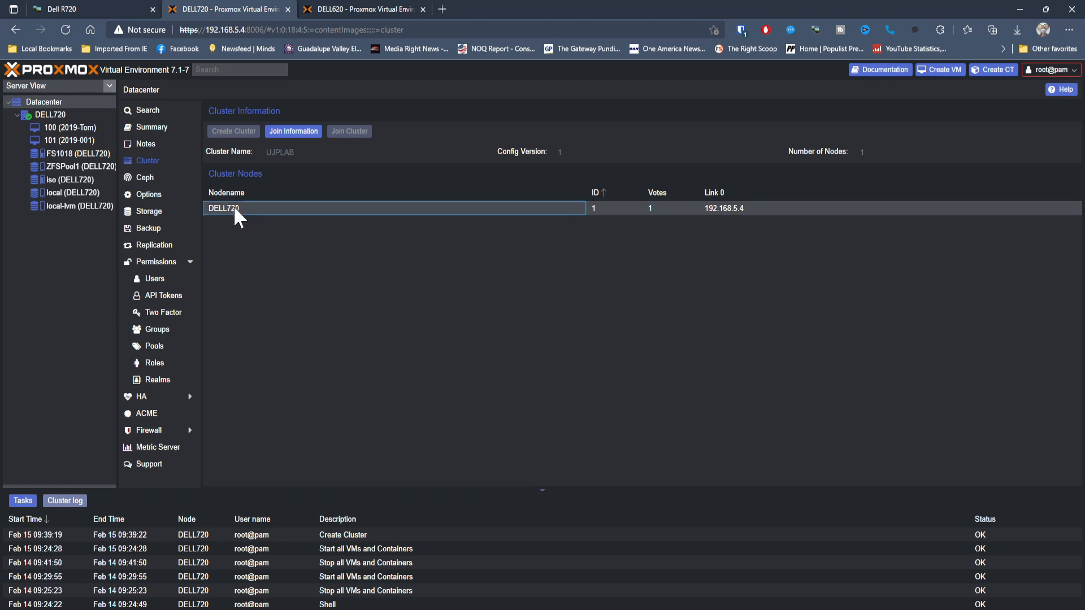
pyautogui.click(63, 114)
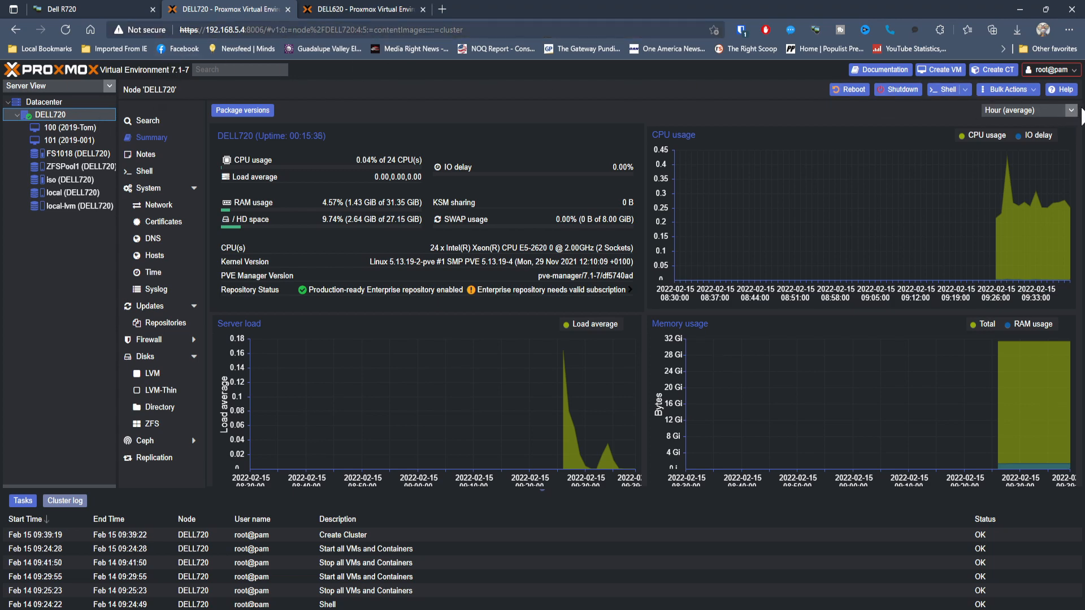
pyautogui.click(1061, 70)
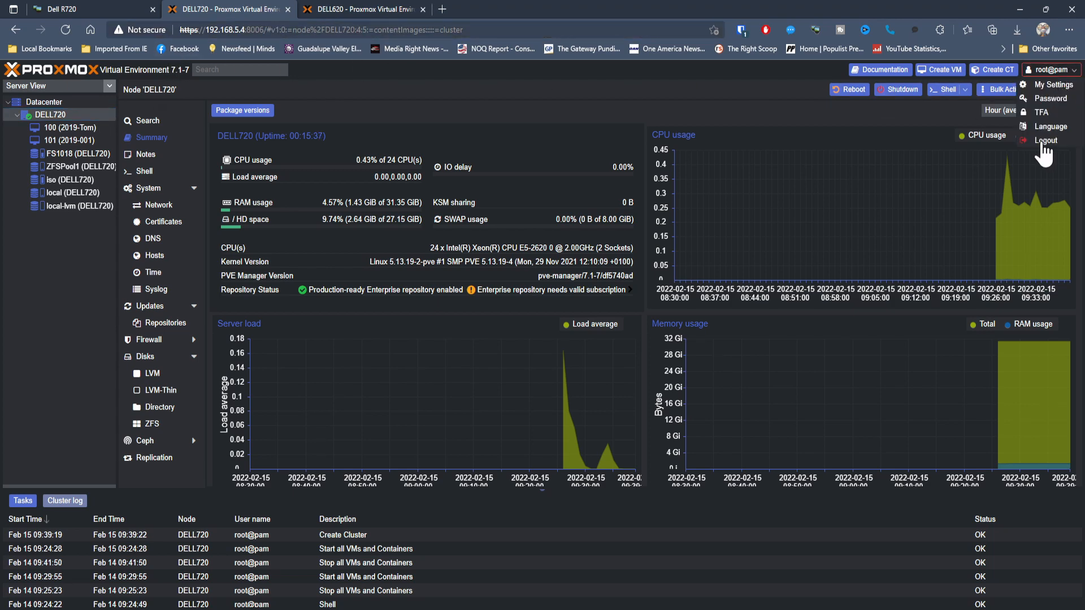
pyautogui.click(1043, 142)
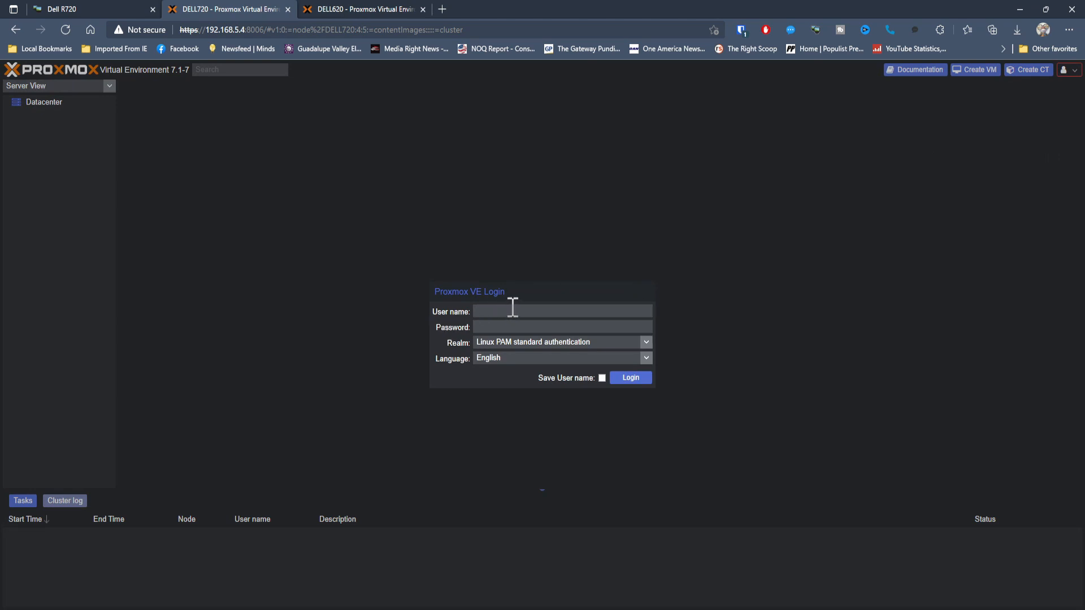
pyautogui.write('root••••••••••••')
pyautogui.click(630, 378)
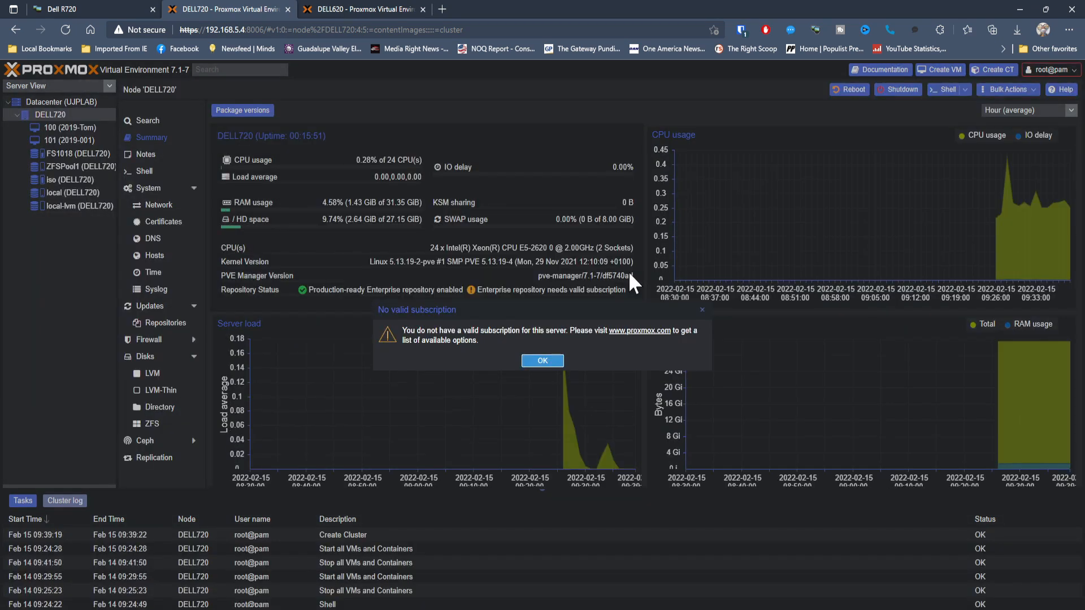
pyautogui.click(542, 365)
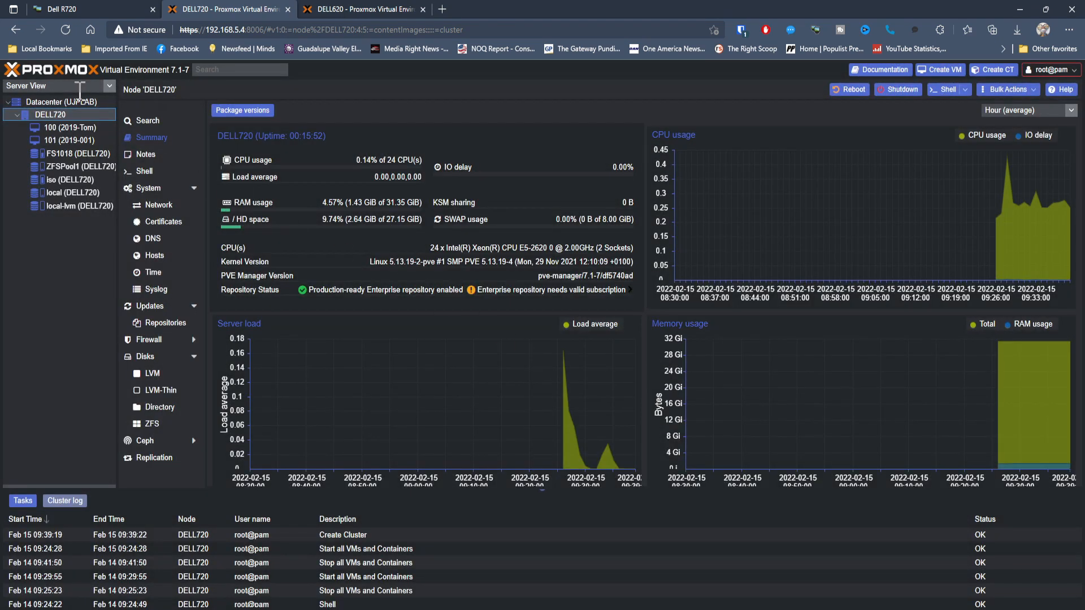
# - Review the cluster information and health summary of the UJPLAB datacenter, and the summary of the DELL720 node
pyautogui.click(65, 102)
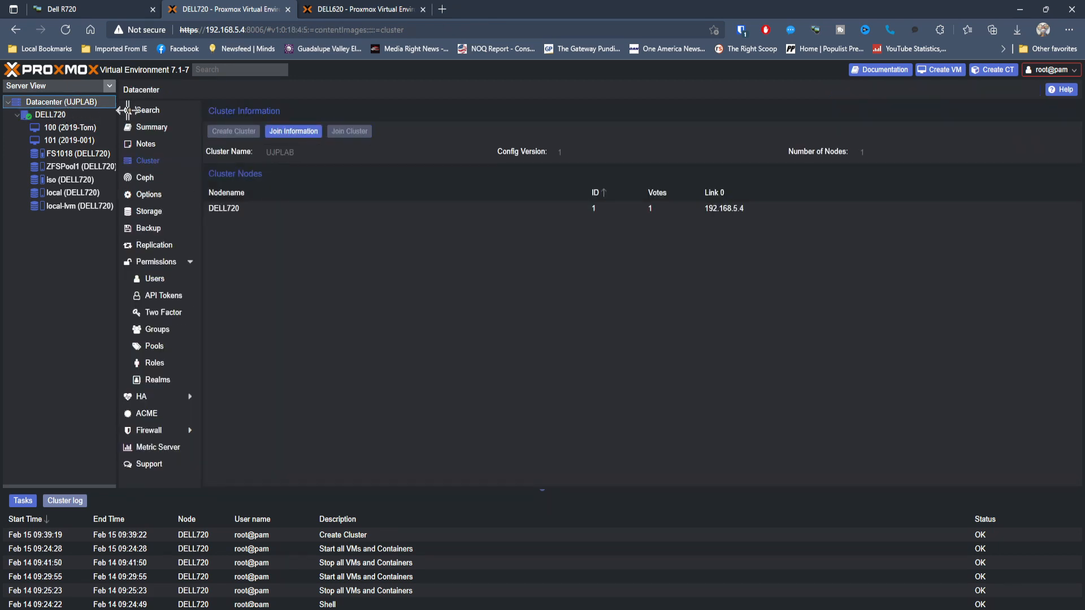
pyautogui.click(151, 129)
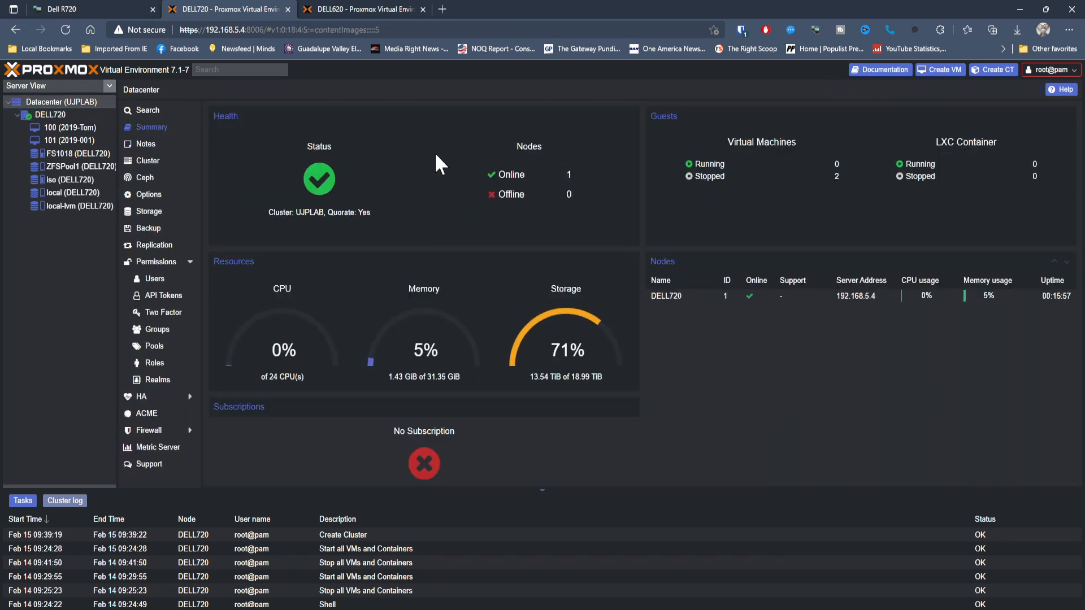
pyautogui.click(57, 113)
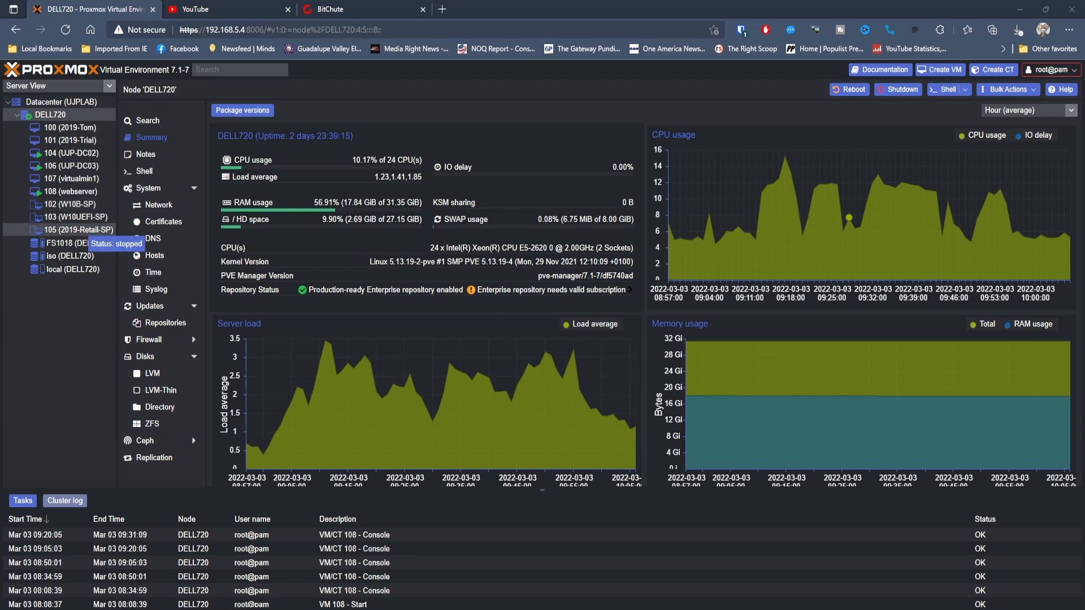
# - Review the FS1018 storage summary and the consoles of virtual machines 104, 106, 107 and 108
pyautogui.click(69, 242)
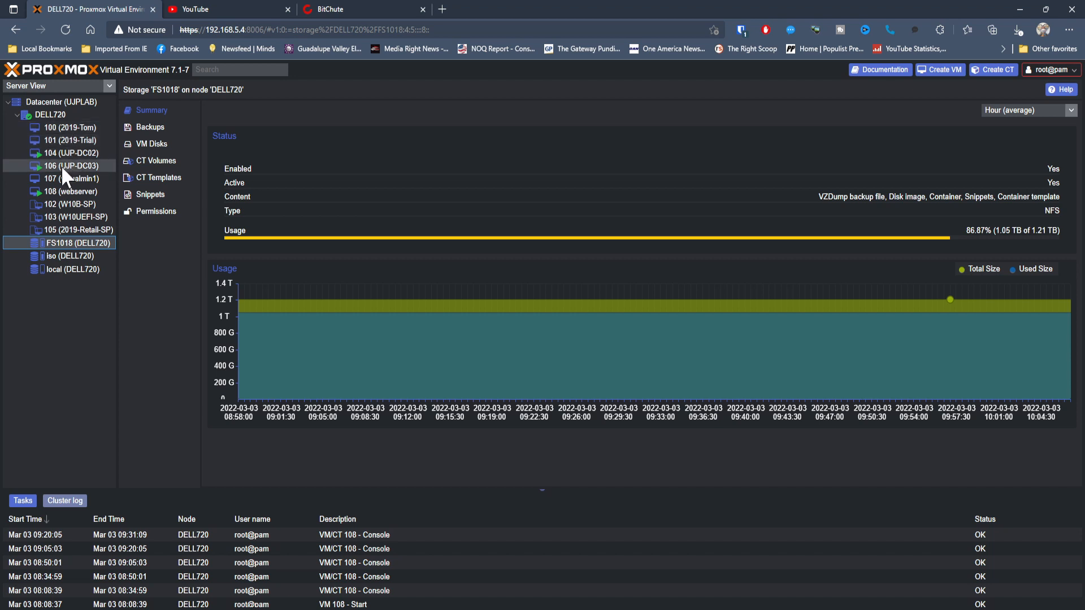
pyautogui.click(72, 153)
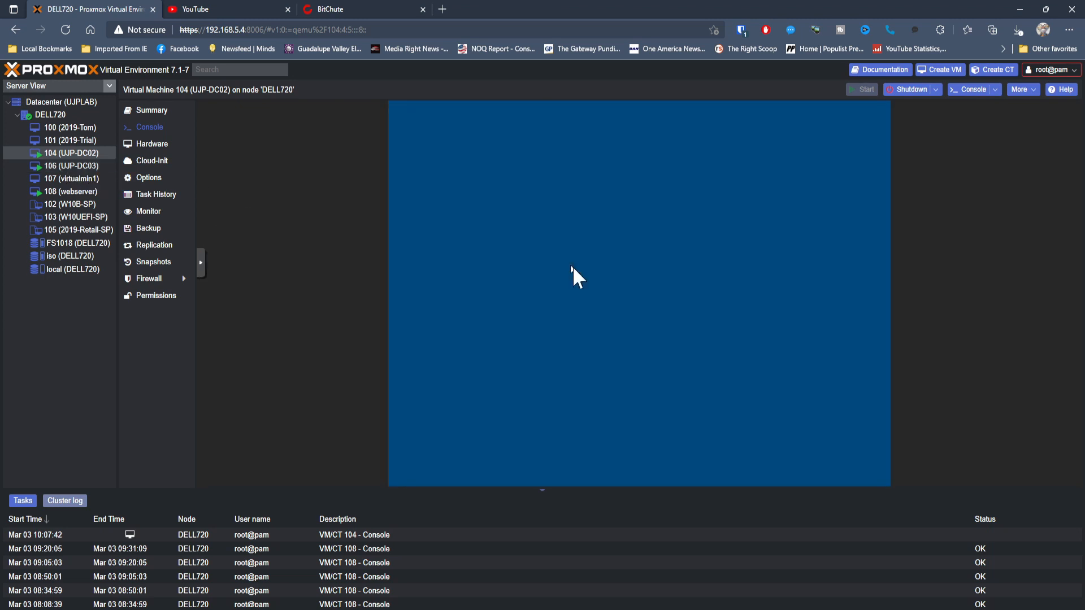
pyautogui.click(69, 166)
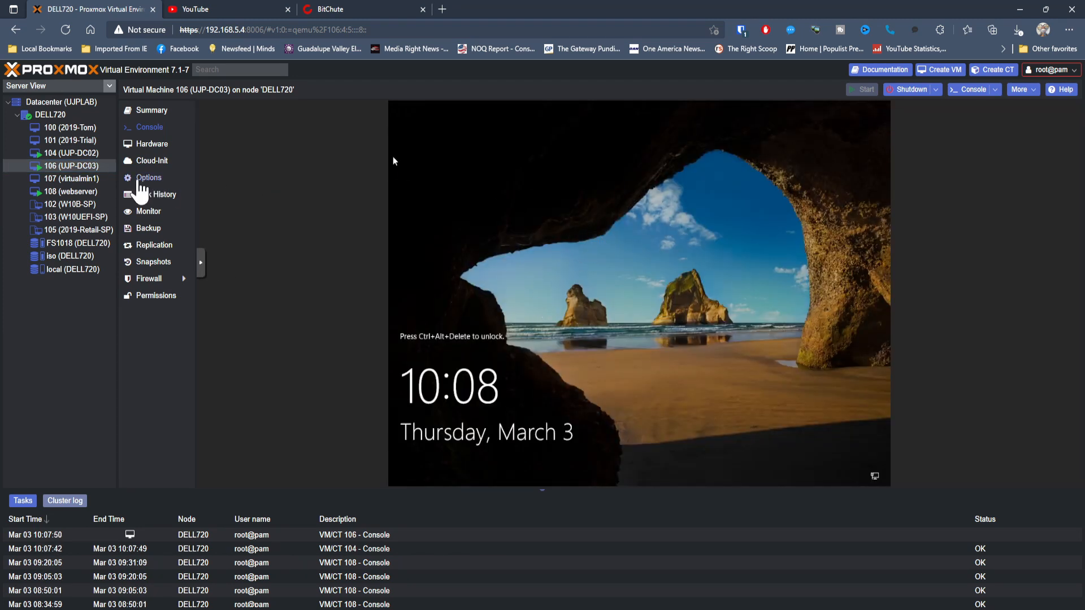
pyautogui.click(70, 178)
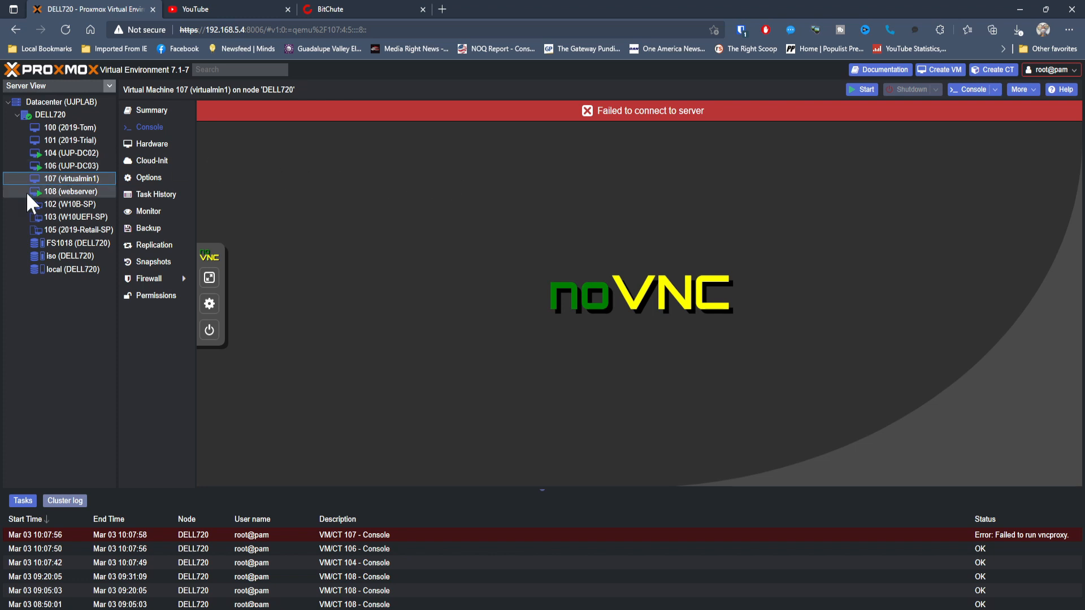
pyautogui.click(62, 191)
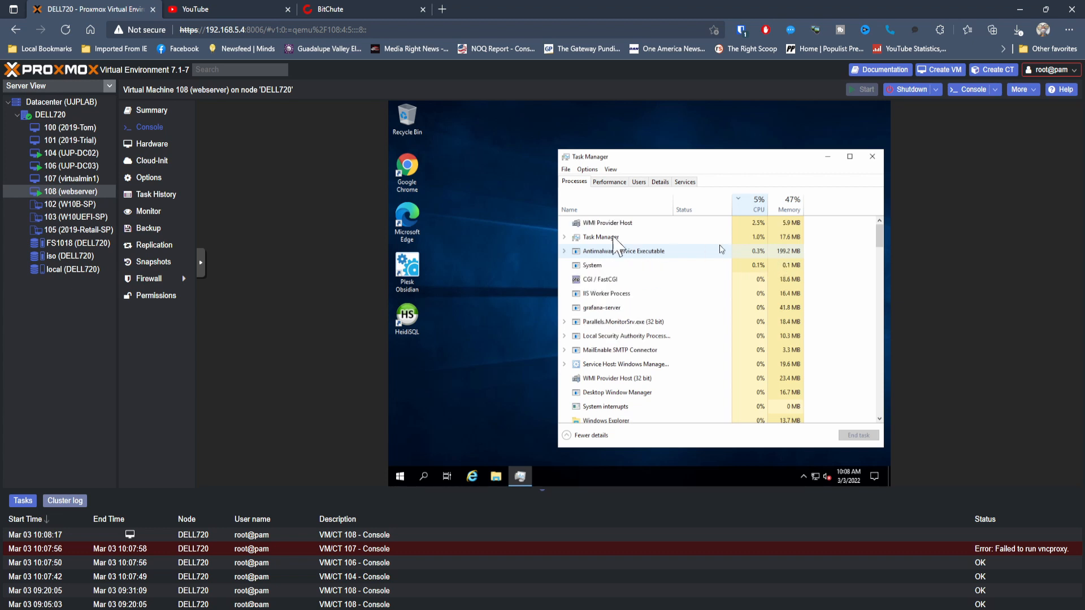
# - Review the summaries of the templates 102 (W10B-SP) and 103 (W10UEFI-SP)
pyautogui.click(70, 203)
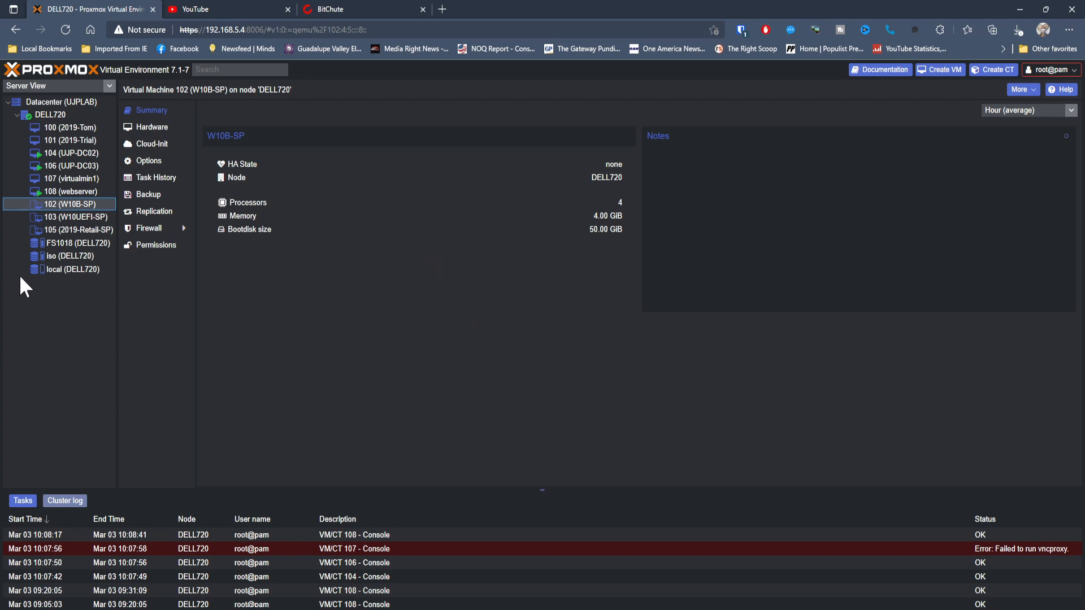
pyautogui.click(67, 216)
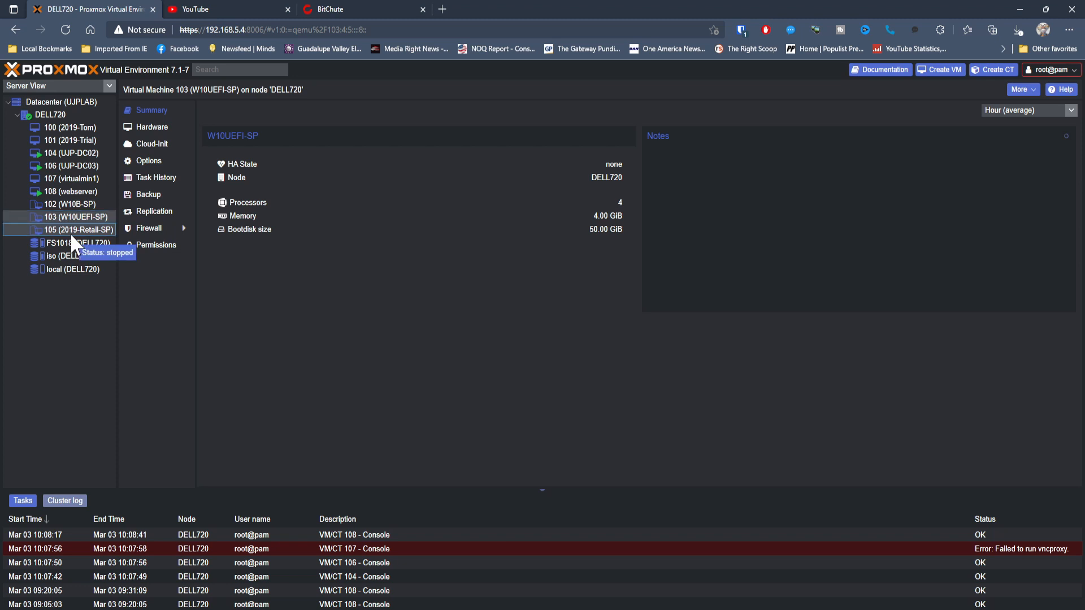
pyautogui.click(71, 204)
# - Check the DELL720 node summary and the UJPLAB datacenter's resource list and cluster information, ending on the node summary
pyautogui.click(56, 114)
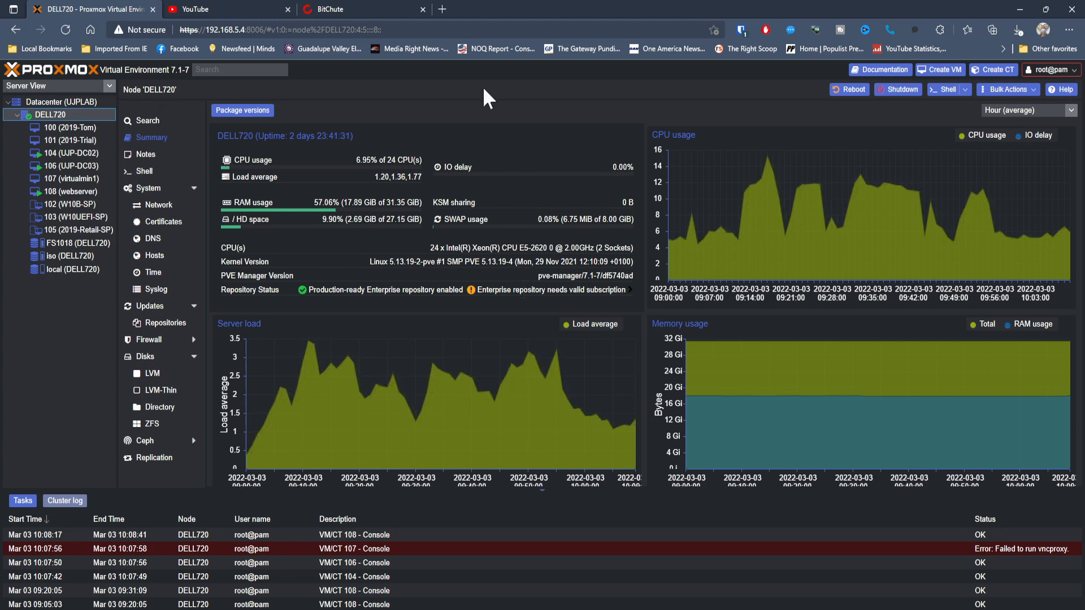
pyautogui.click(85, 102)
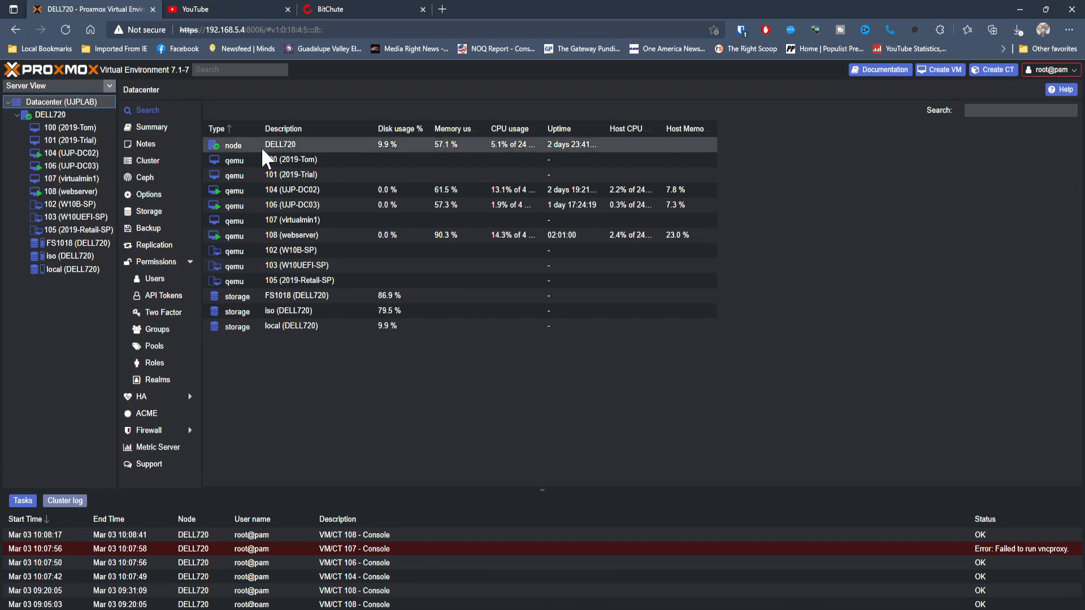
pyautogui.click(148, 162)
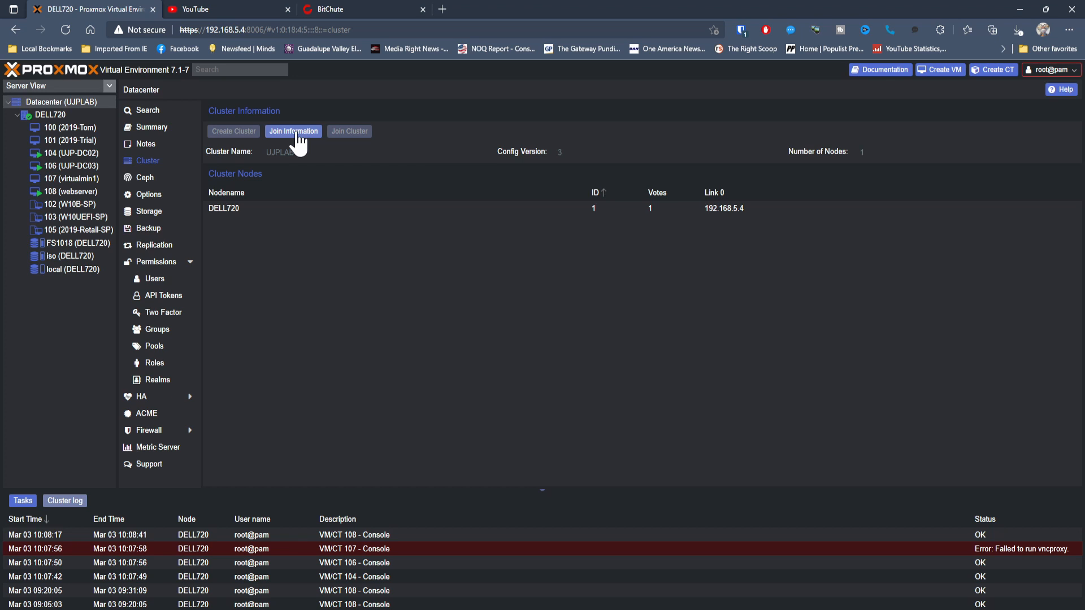
pyautogui.click(56, 115)
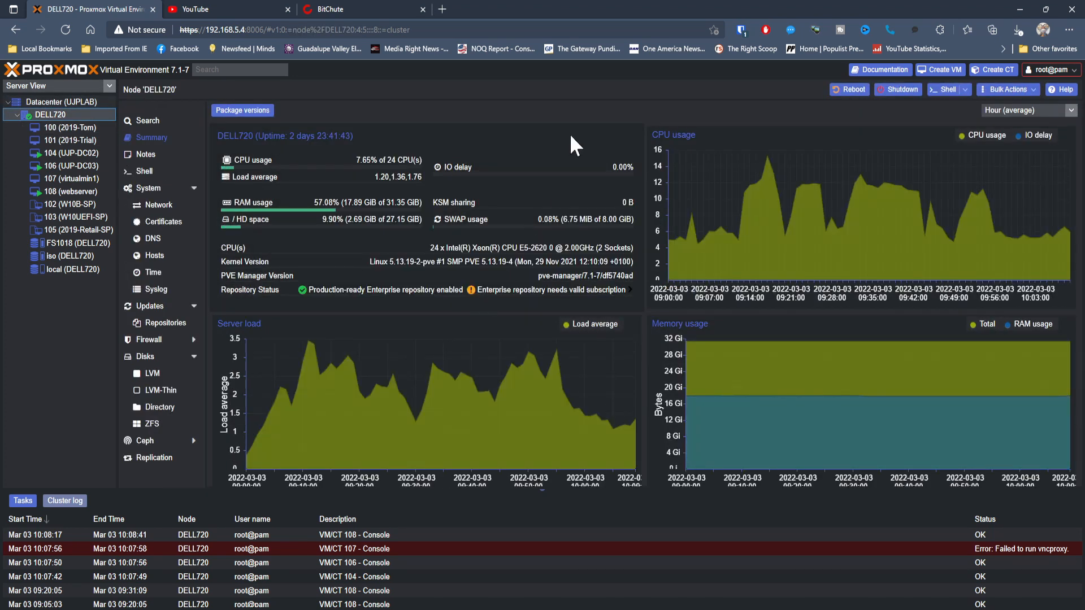